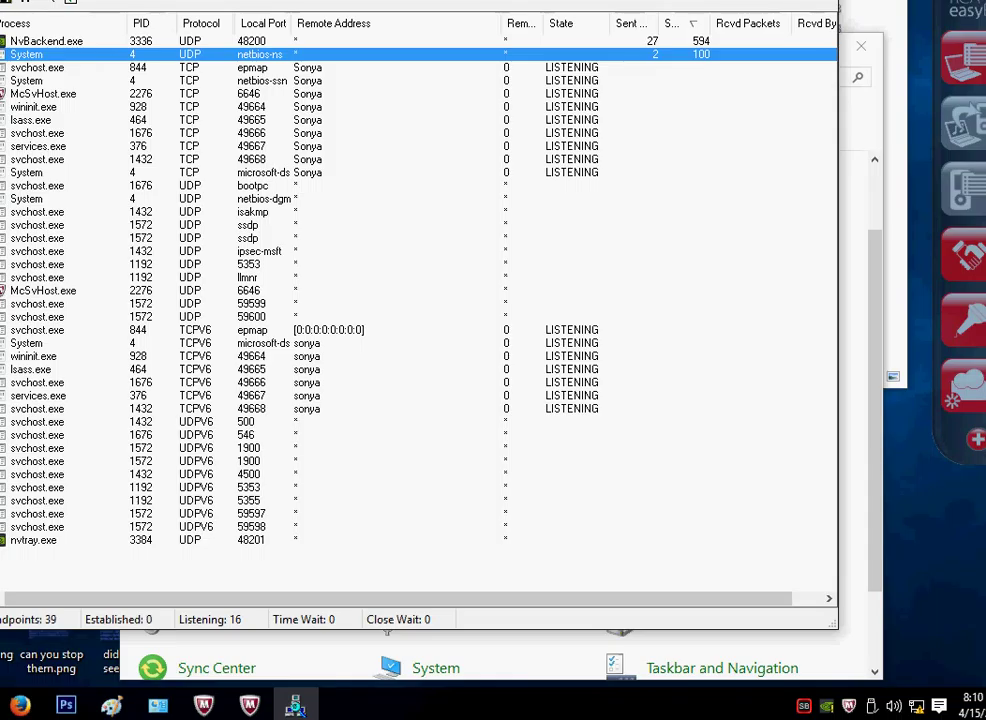
# Check the current network connection status and set the McAfee firewall's Traffic Controller to Stealth
pyautogui.click(48, 41)
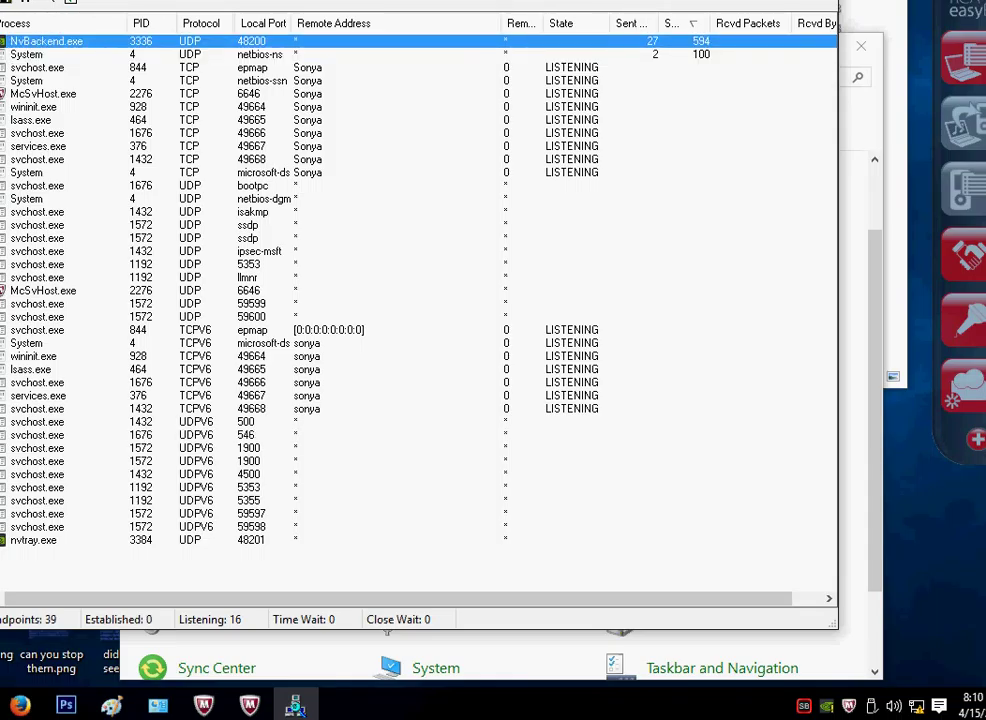
pyautogui.click(916, 706)
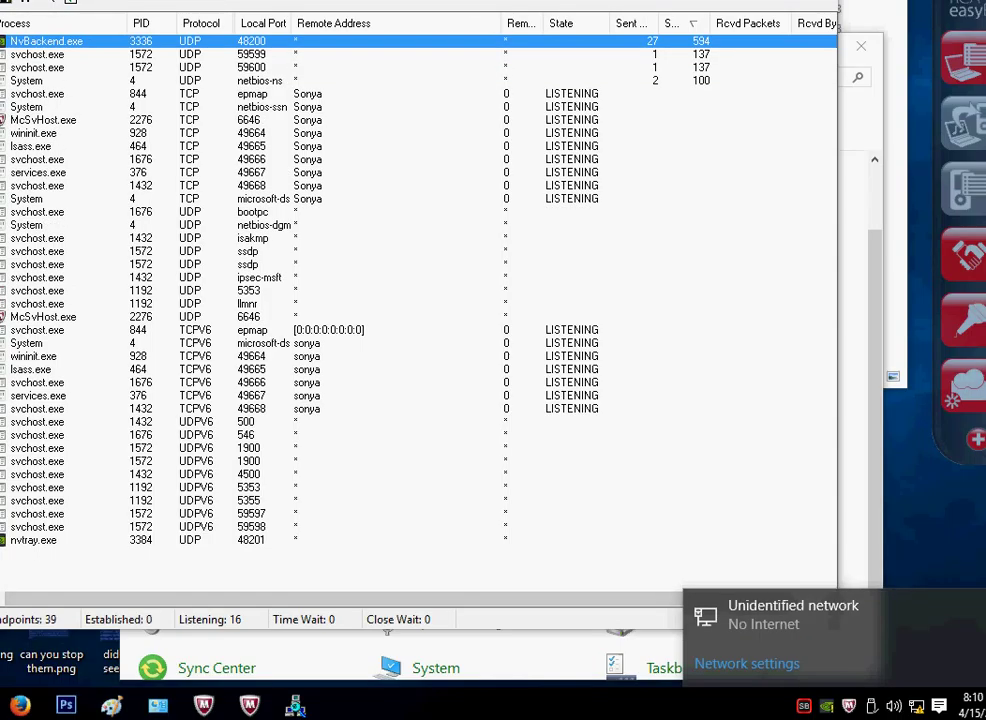
pyautogui.click(204, 706)
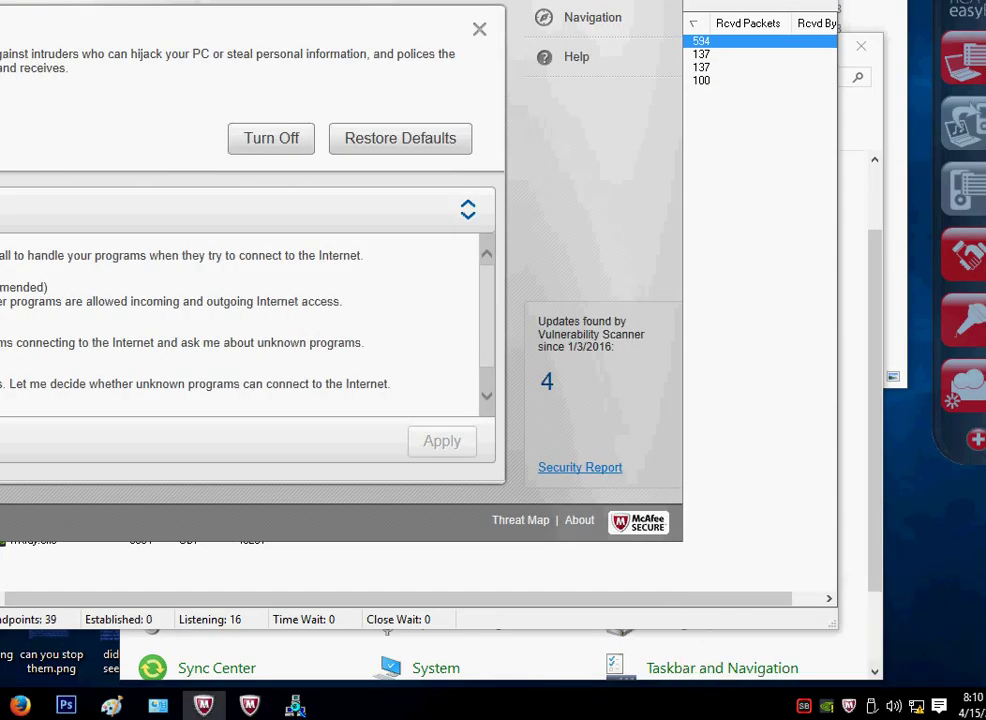
pyautogui.press('Down')
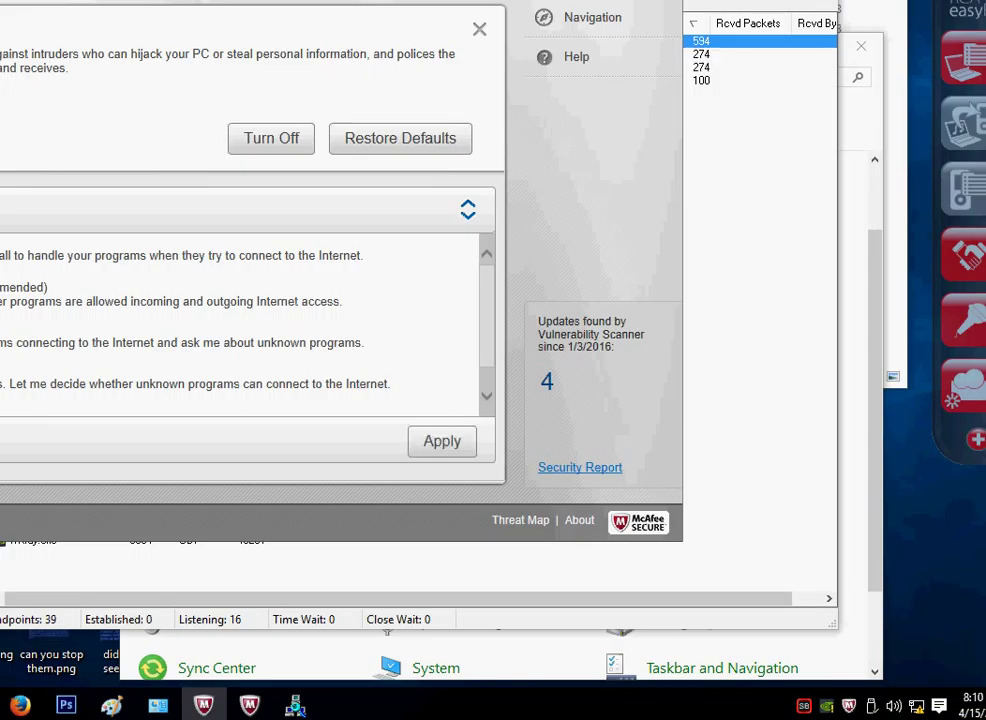
pyautogui.click(442, 441)
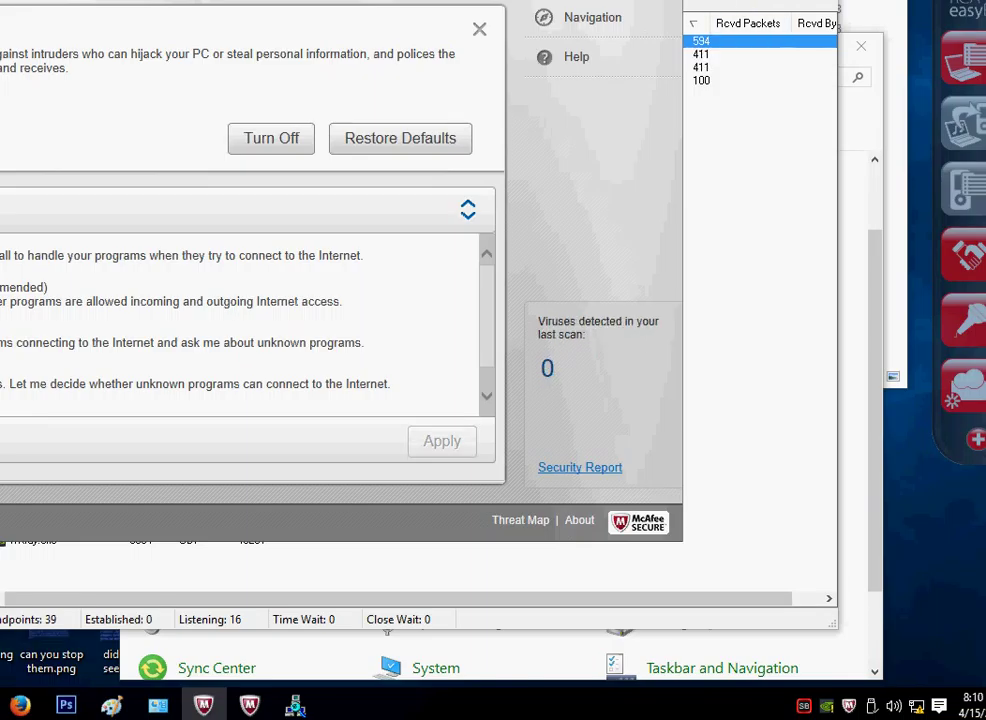
# Return to the TCPView connection list and launch Photoshop to watch for its network activity
pyautogui.hotkey('alt', 'Tab')
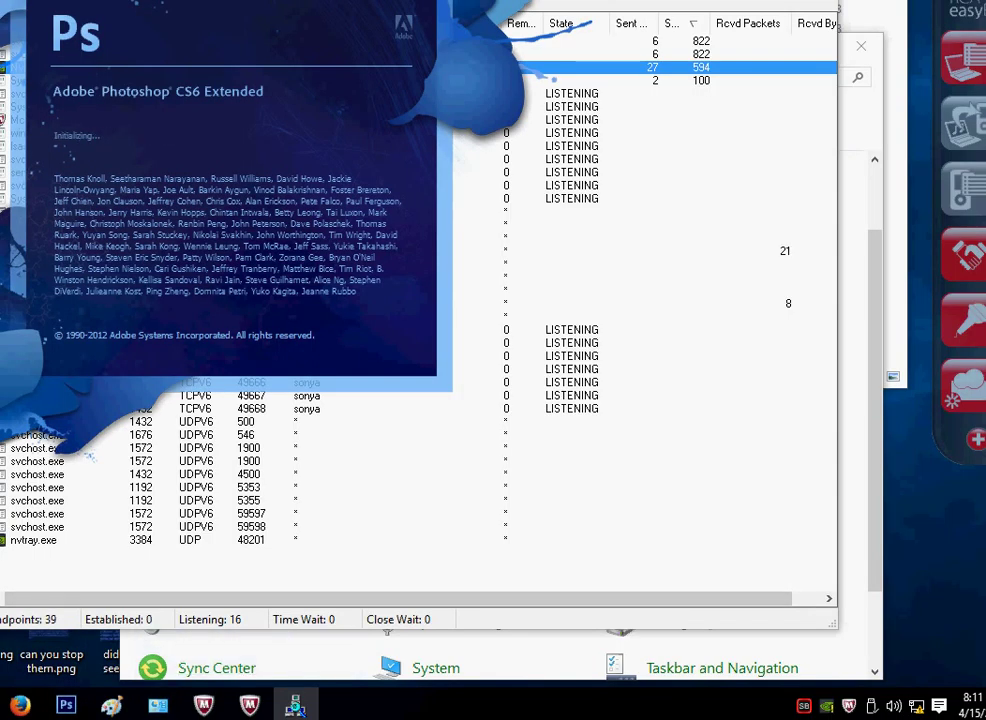
pyautogui.moveTo(66, 705)
# Review the McAfee firewall sections Internet Connections for Programs and My Network Connections
pyautogui.click(204, 705)
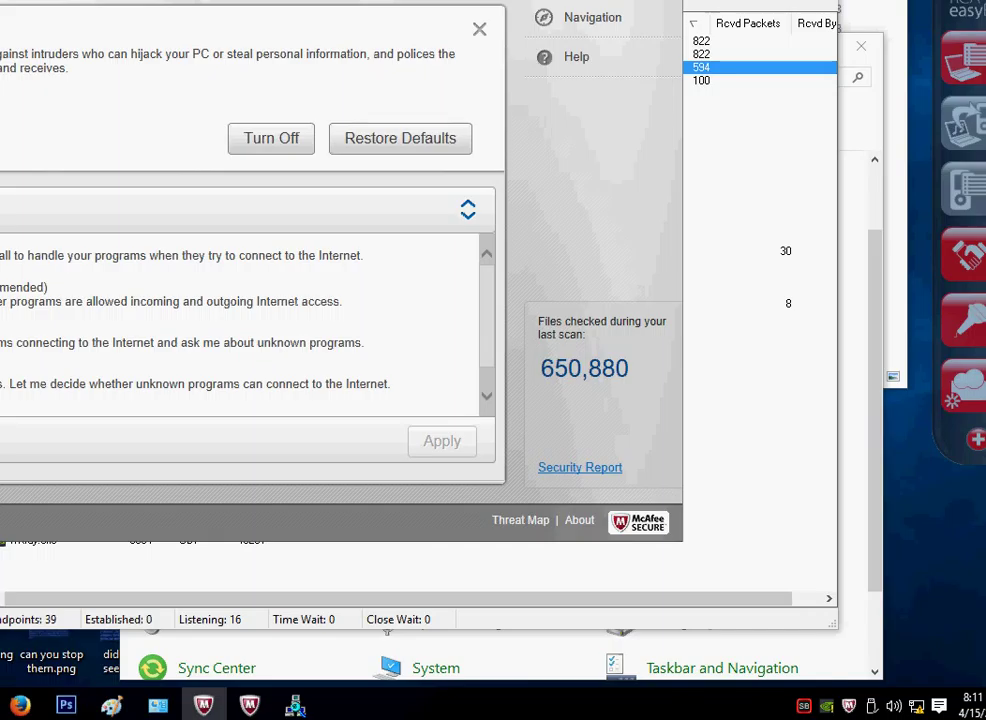
pyautogui.moveTo(340, 2); pyautogui.dragTo(482, 41)
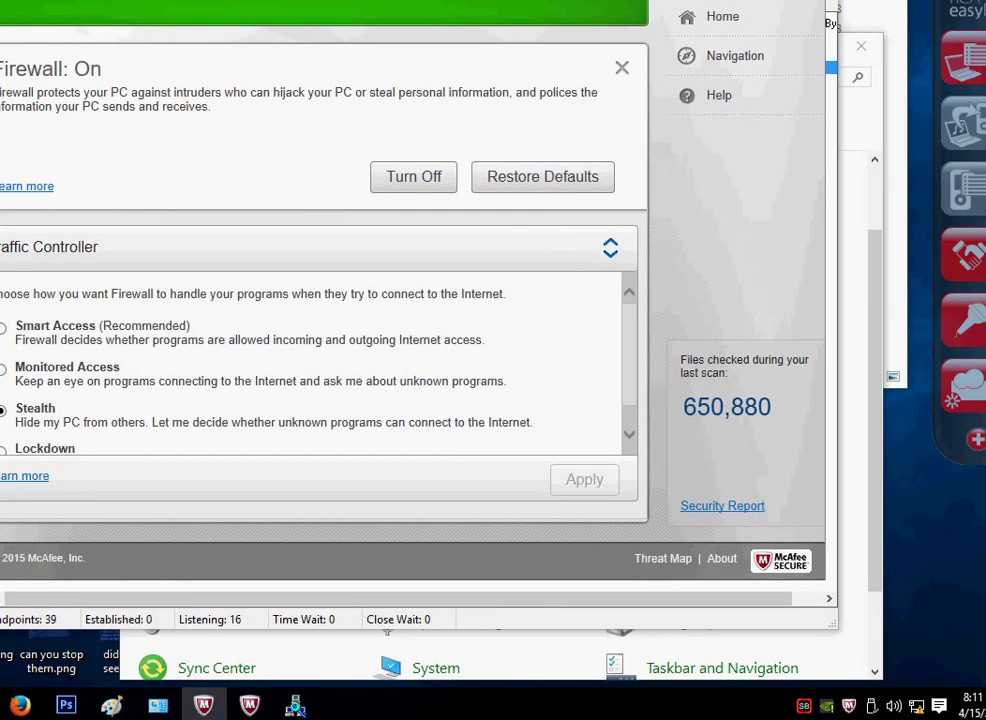
pyautogui.click(610, 248)
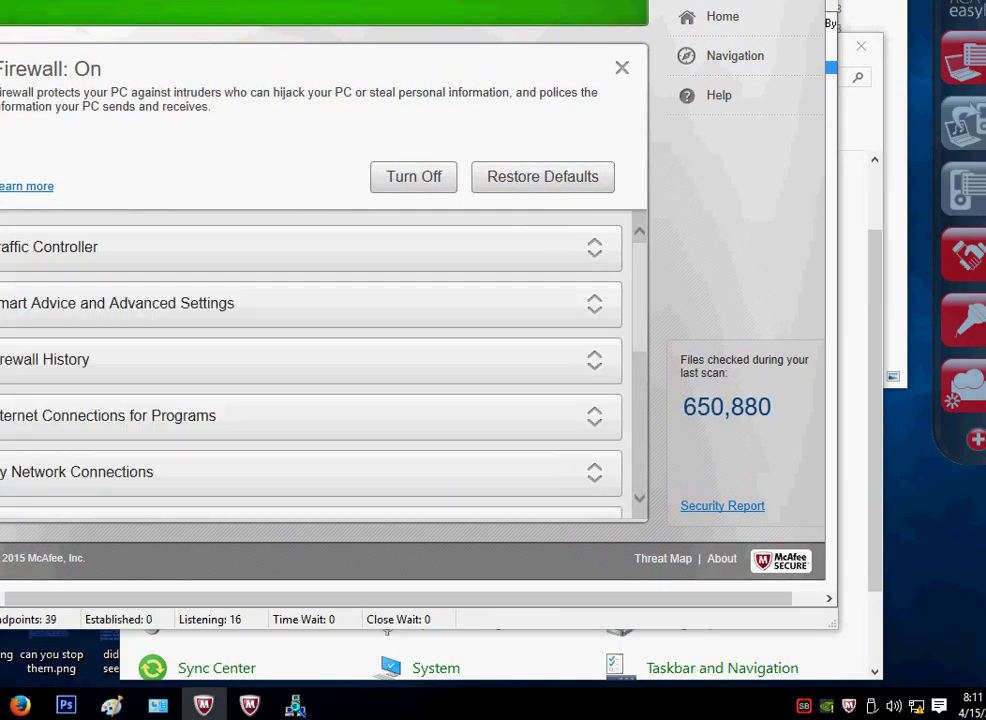
pyautogui.click(310, 416)
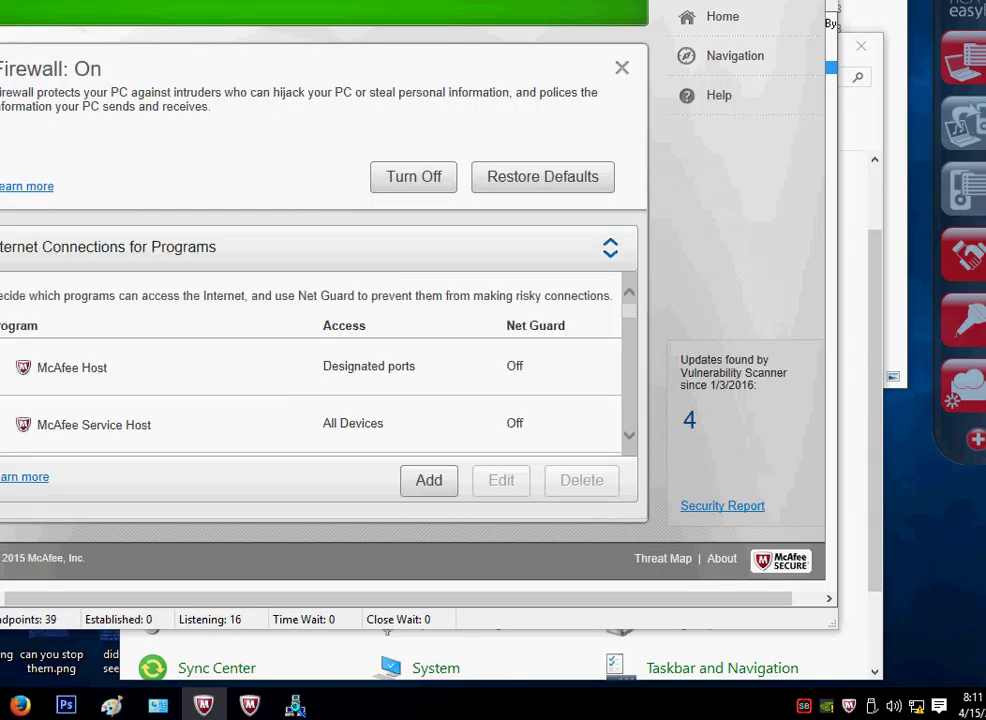
pyautogui.scroll(-1, 310, 363)
pyautogui.scroll(1, 310, 363)
pyautogui.click(610, 248)
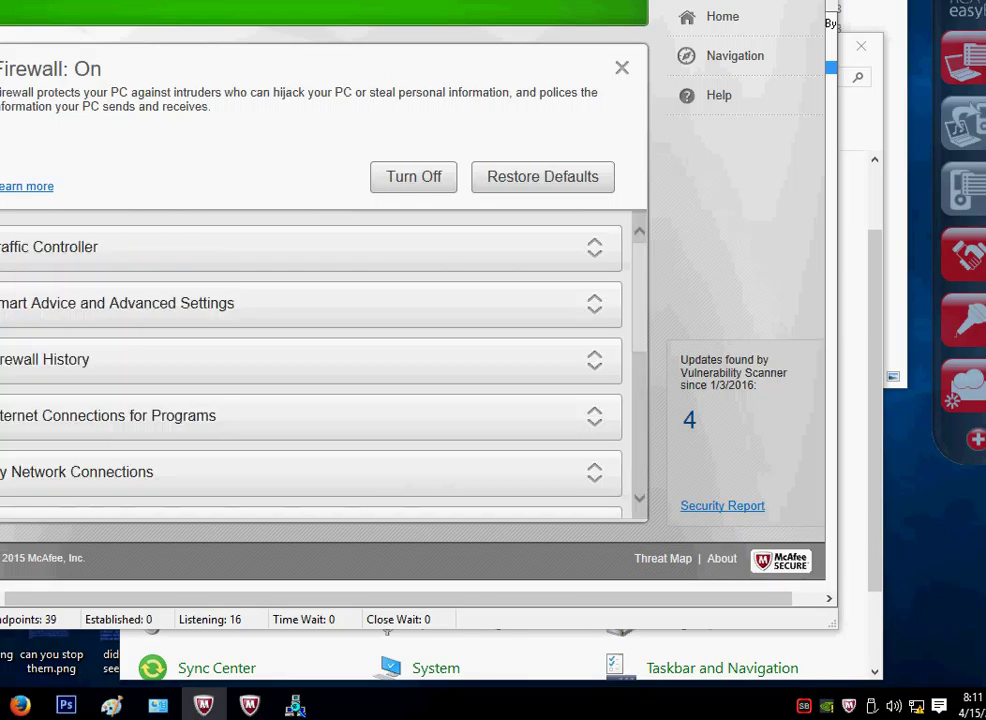
pyautogui.click(594, 472)
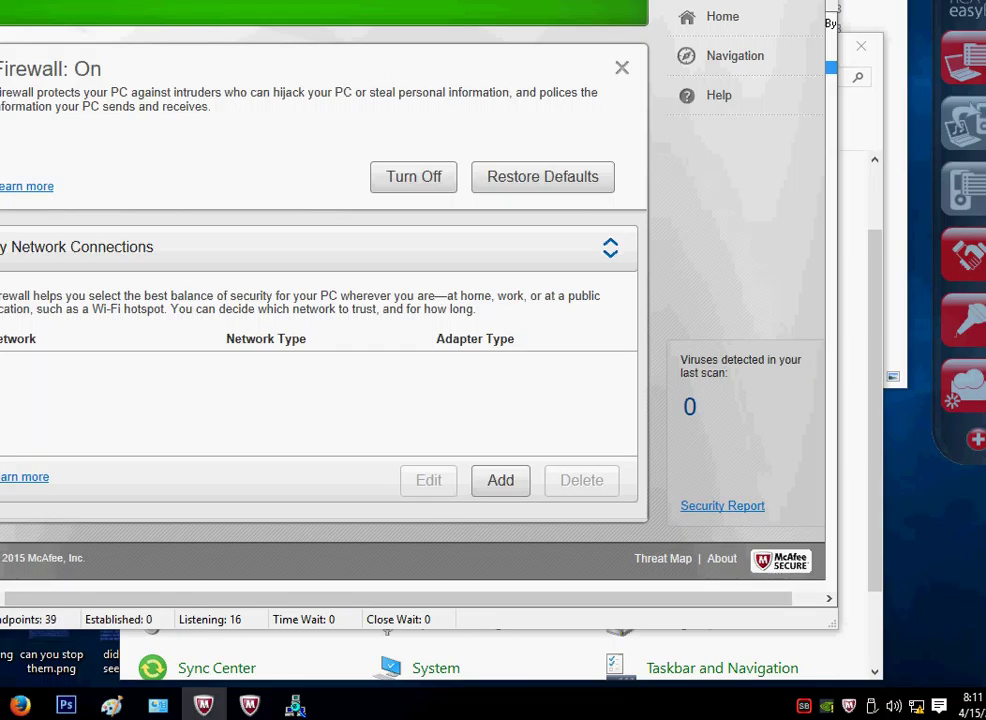
# Turn off the McAfee firewall with protection resuming in 15 minutes
pyautogui.click(413, 177)
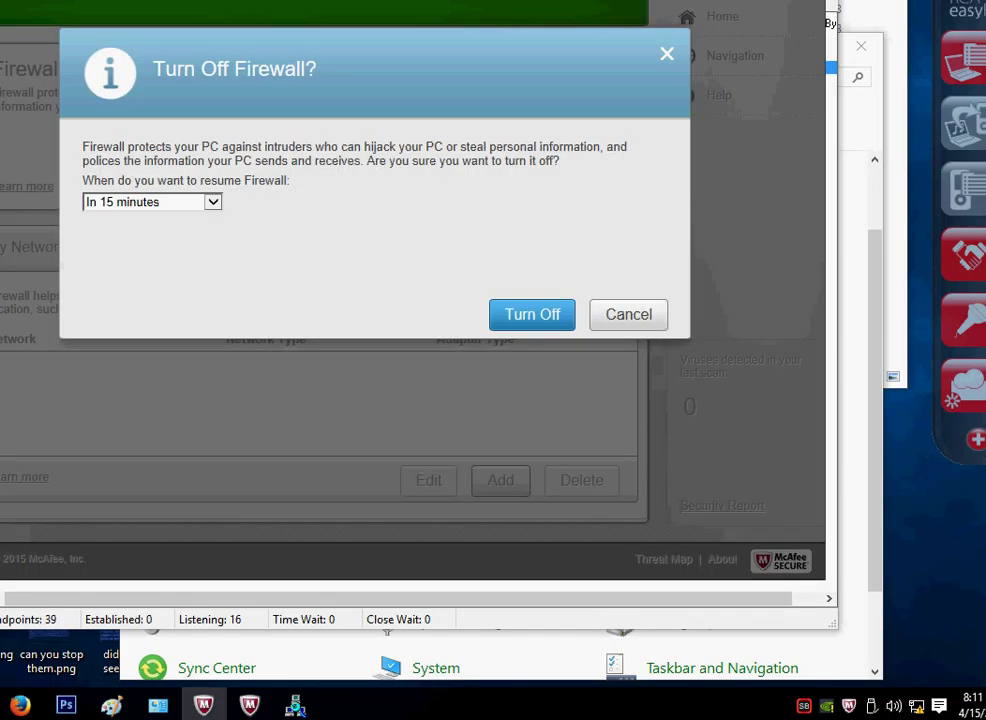
pyautogui.click(532, 315)
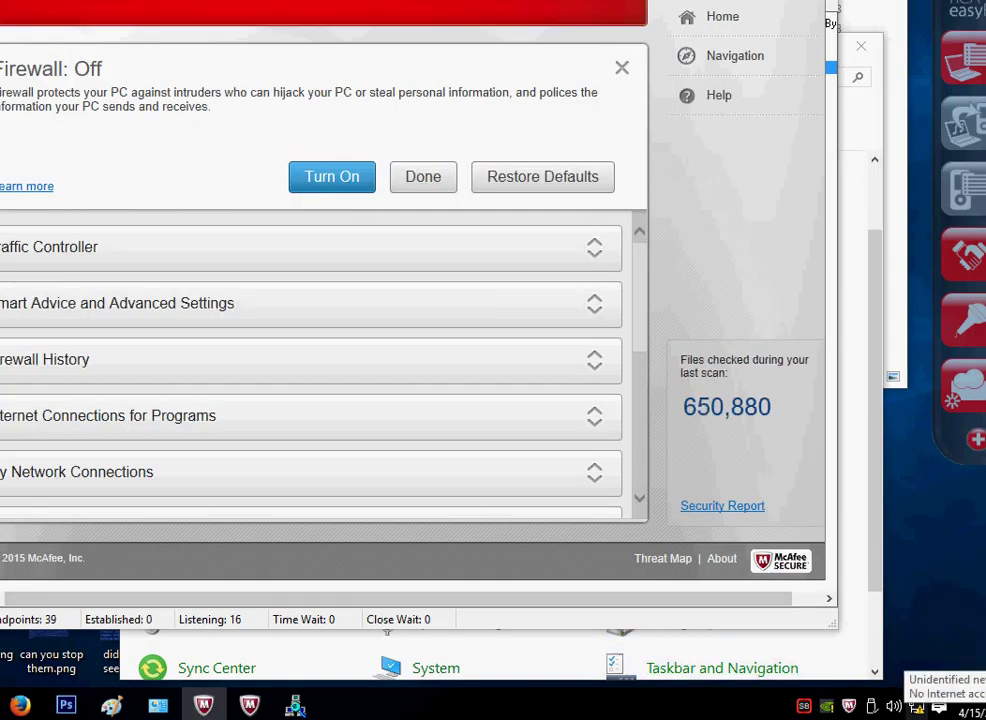
# Run Windows Network Diagnostics on the connection and try the suggested repairs as an administrator
pyautogui.rightClick(916, 706)
pyautogui.click(856, 669)
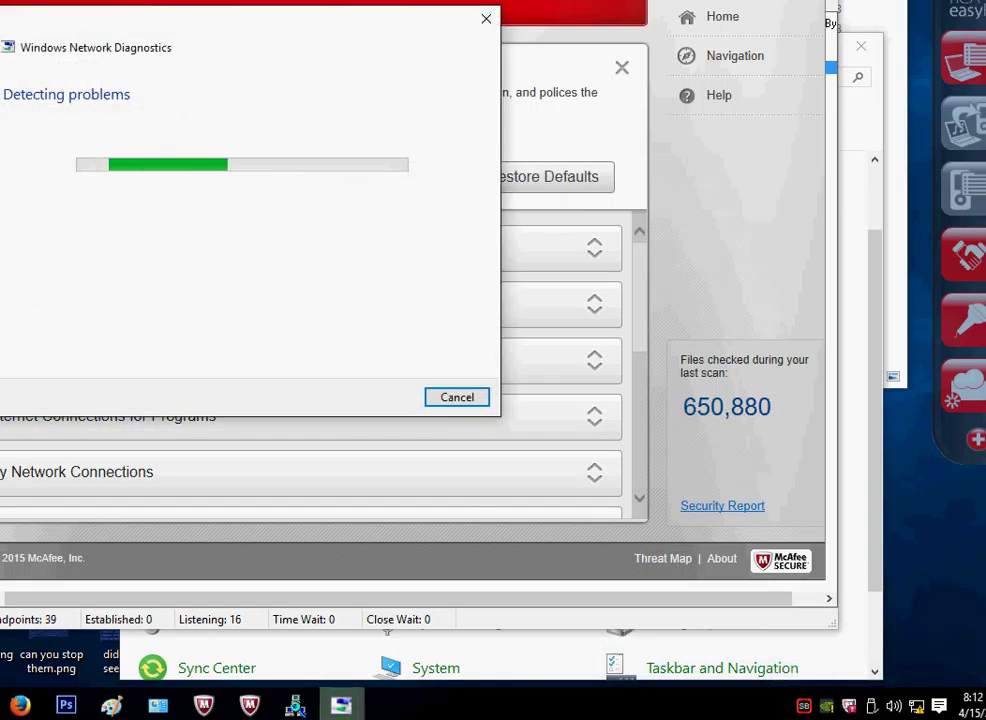
pyautogui.click(66, 705)
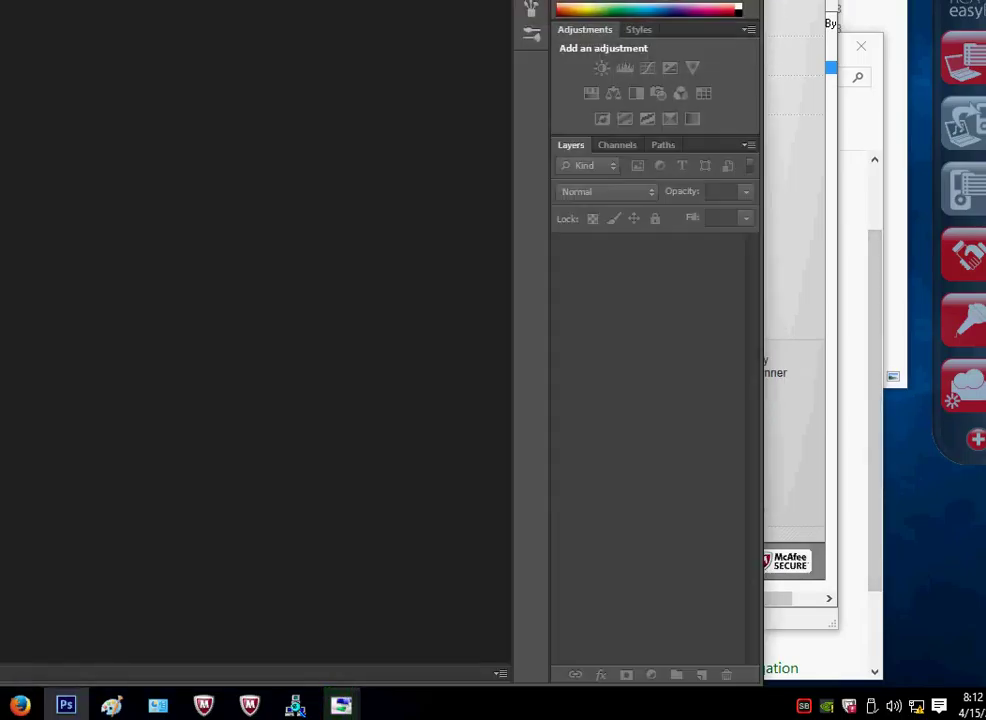
pyautogui.hotkey('alt', 'Tab')
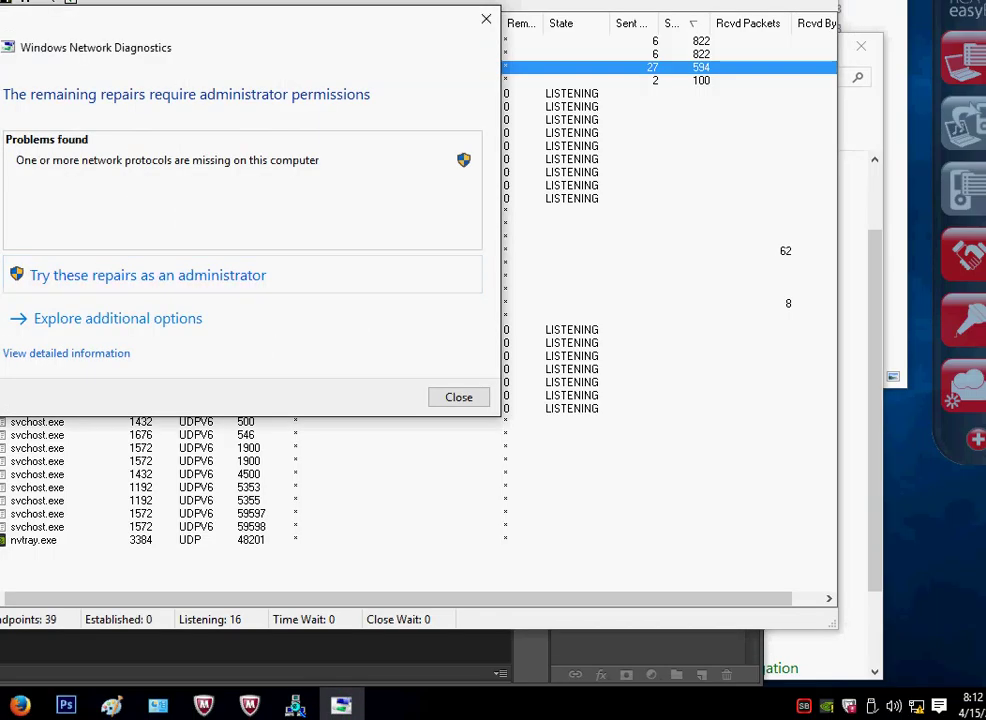
pyautogui.click(148, 275)
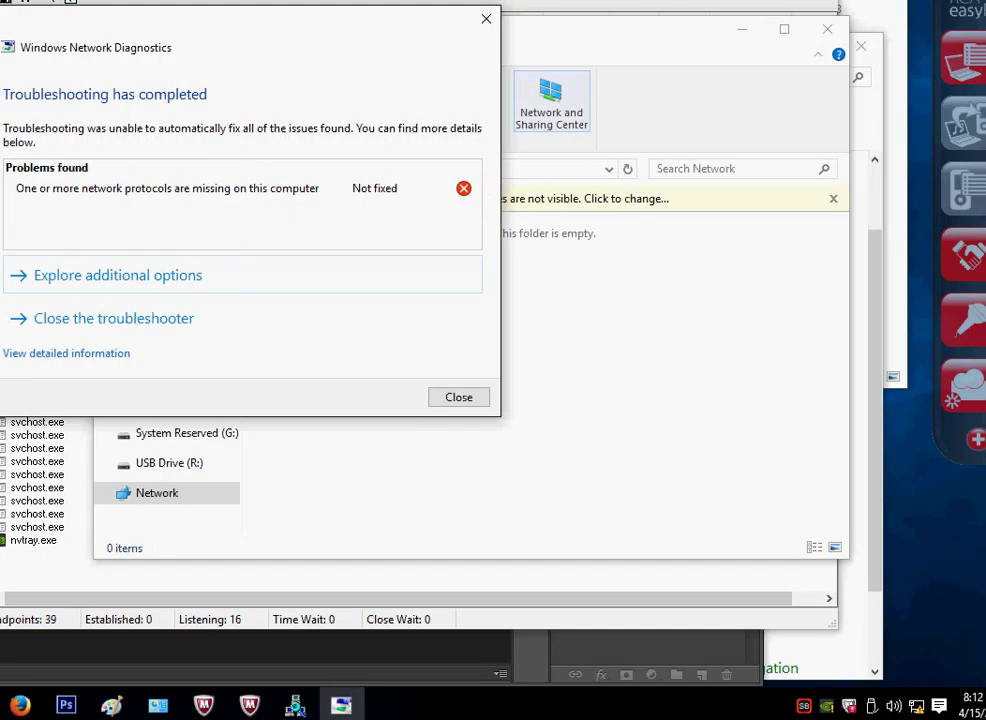
pyautogui.click(551, 103)
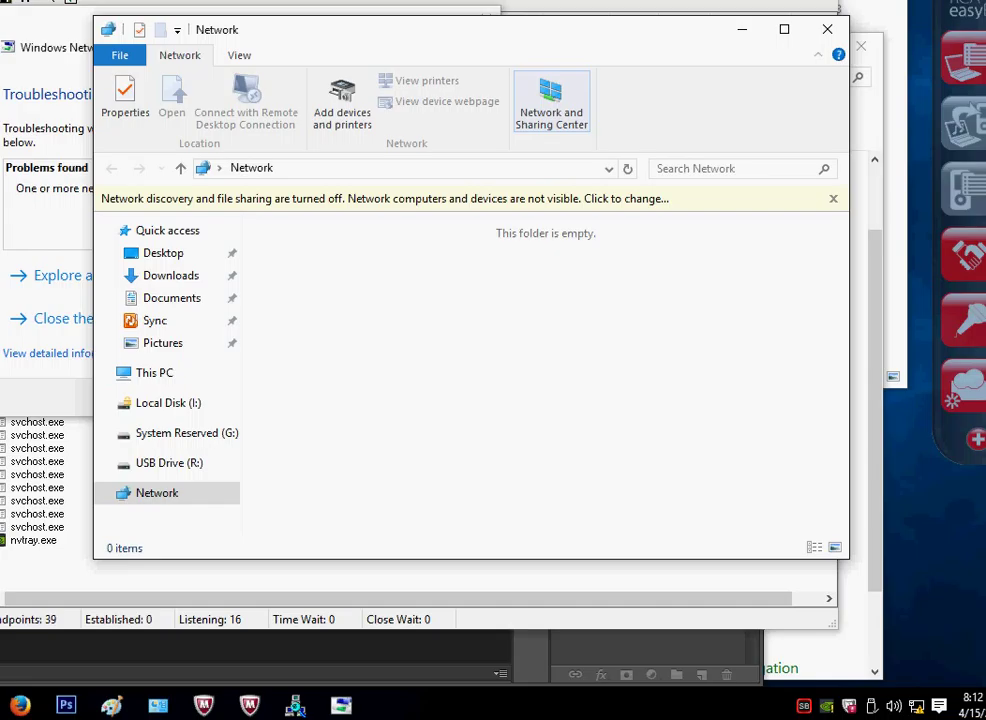
pyautogui.click(398, 198)
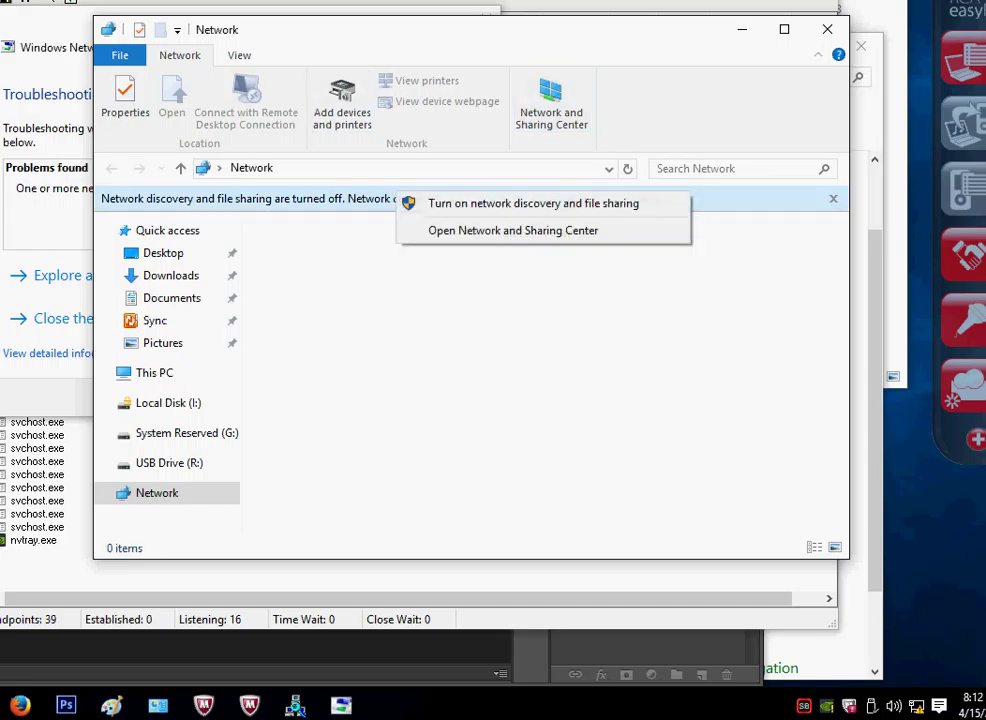
pyautogui.click(520, 203)
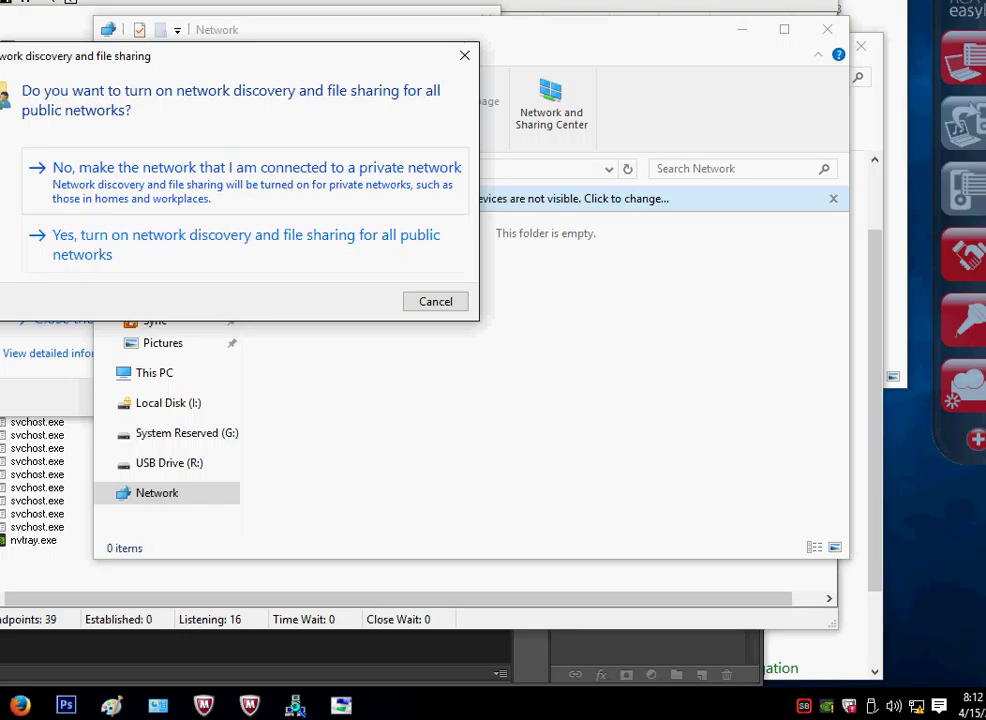
pyautogui.click(435, 301)
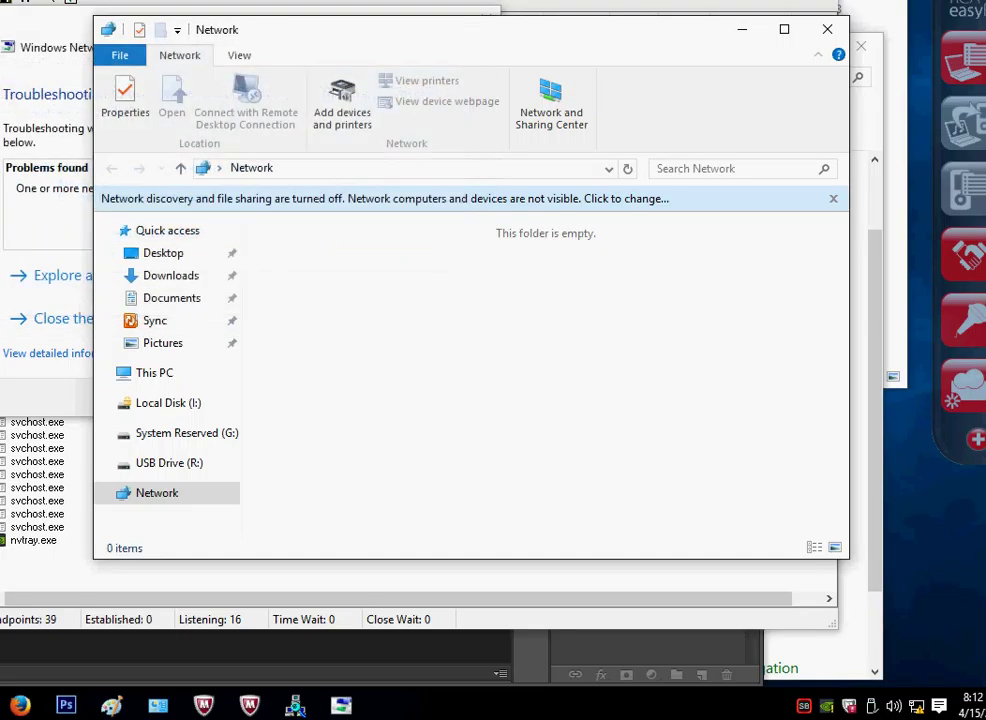
# From the Network and Sharing Center, open the adapter settings and disable and re-enable the Ethernet 2 adapter
pyautogui.click(551, 105)
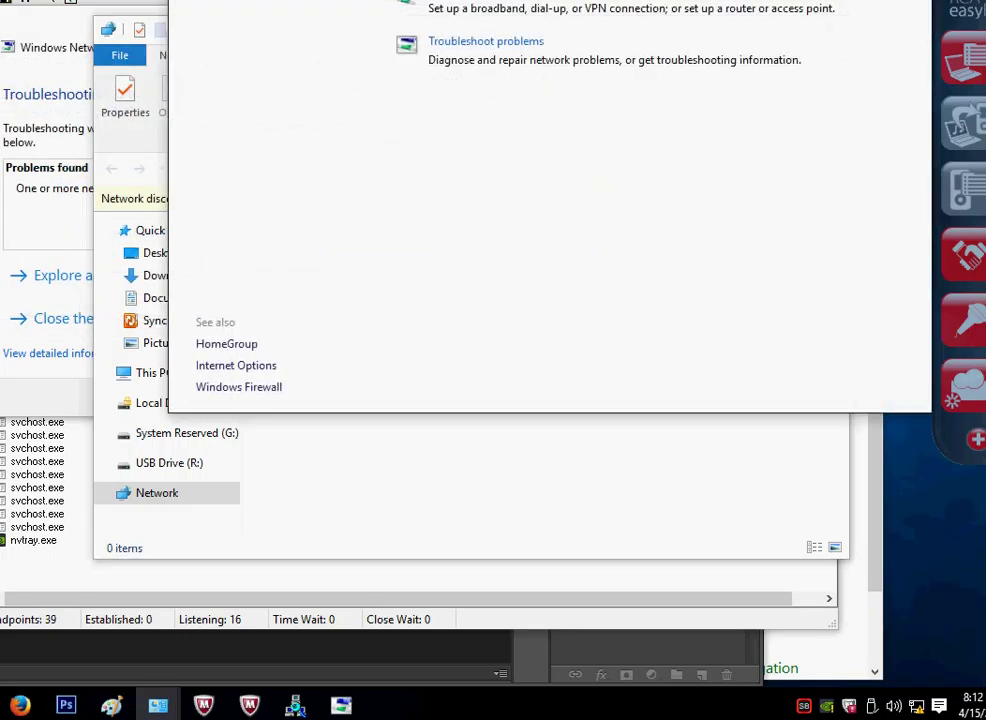
pyautogui.moveTo(453, 0); pyautogui.dragTo(403, 9)
pyautogui.click(206, 101)
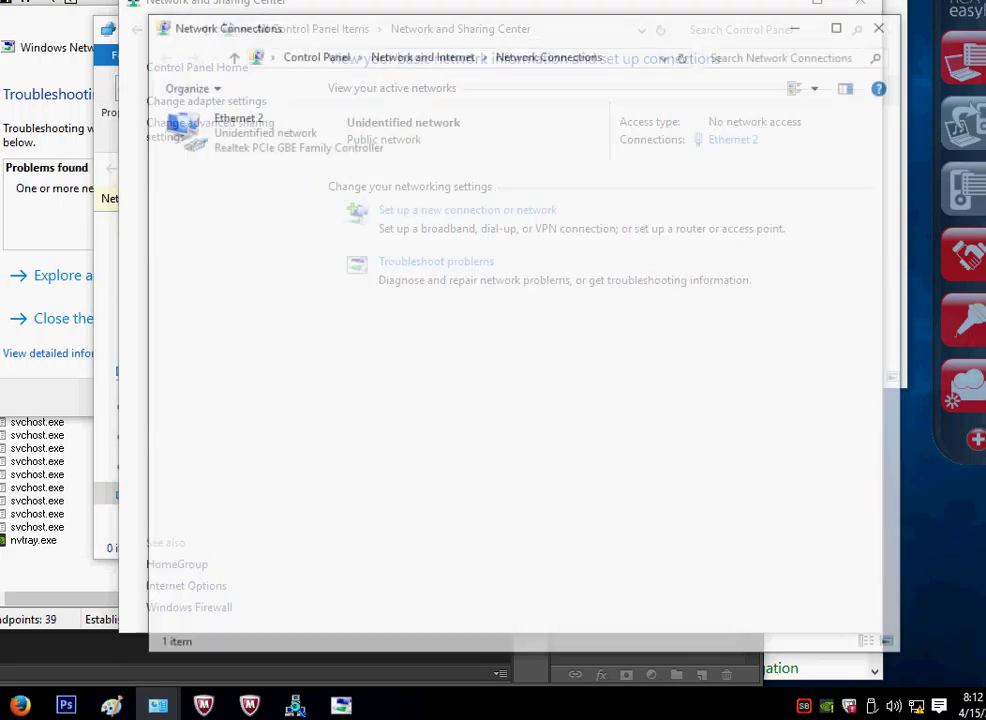
pyautogui.rightClick(256, 141)
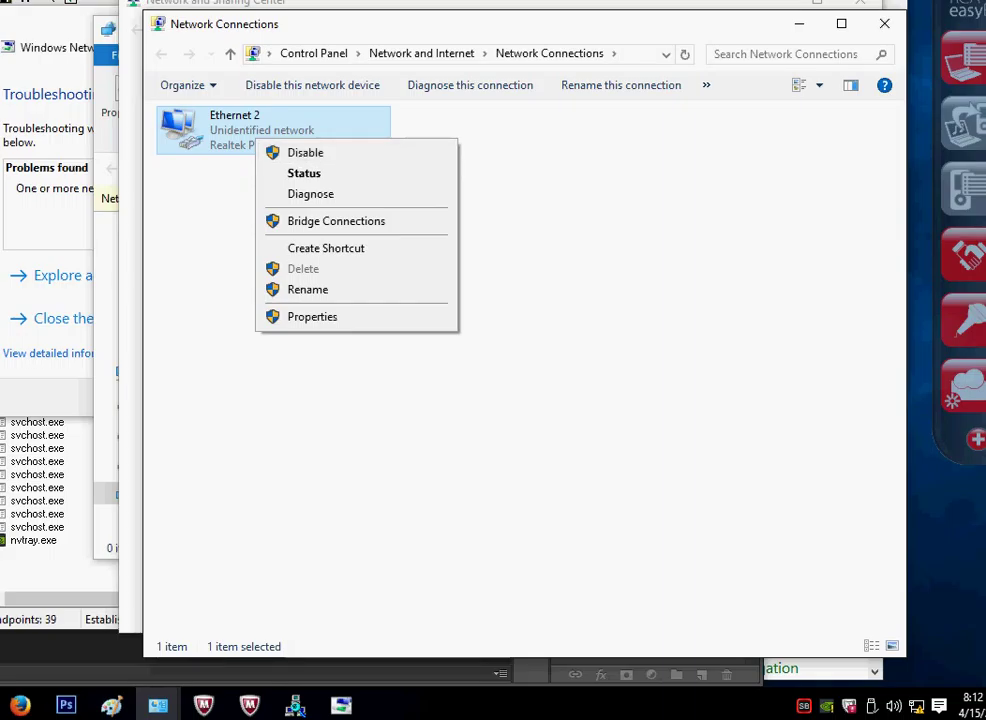
pyautogui.click(305, 152)
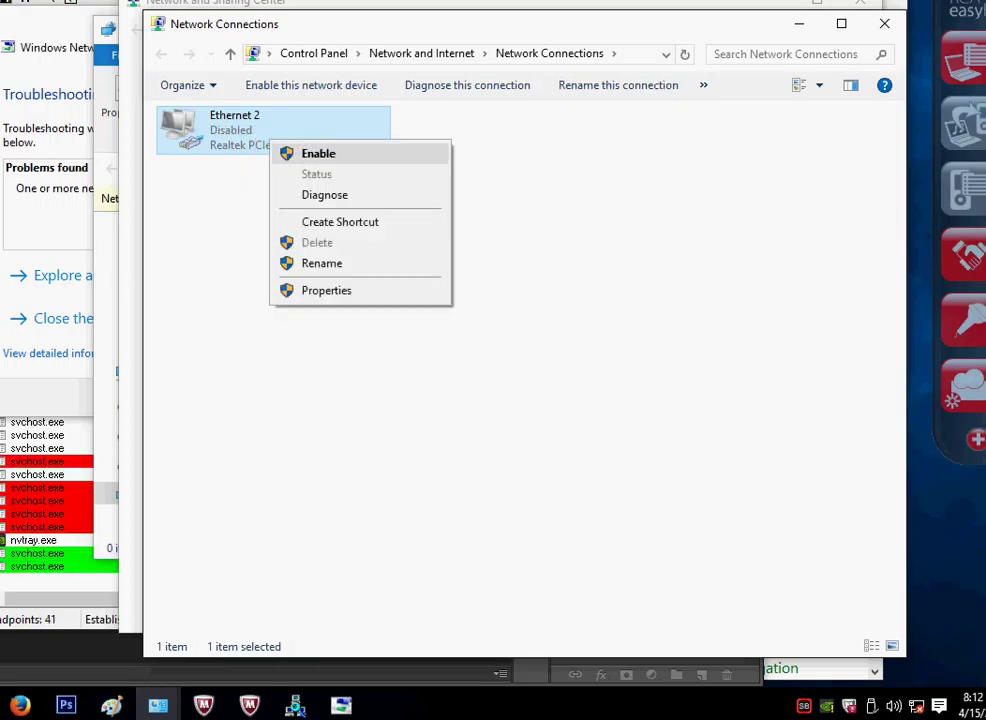
pyautogui.click(310, 152)
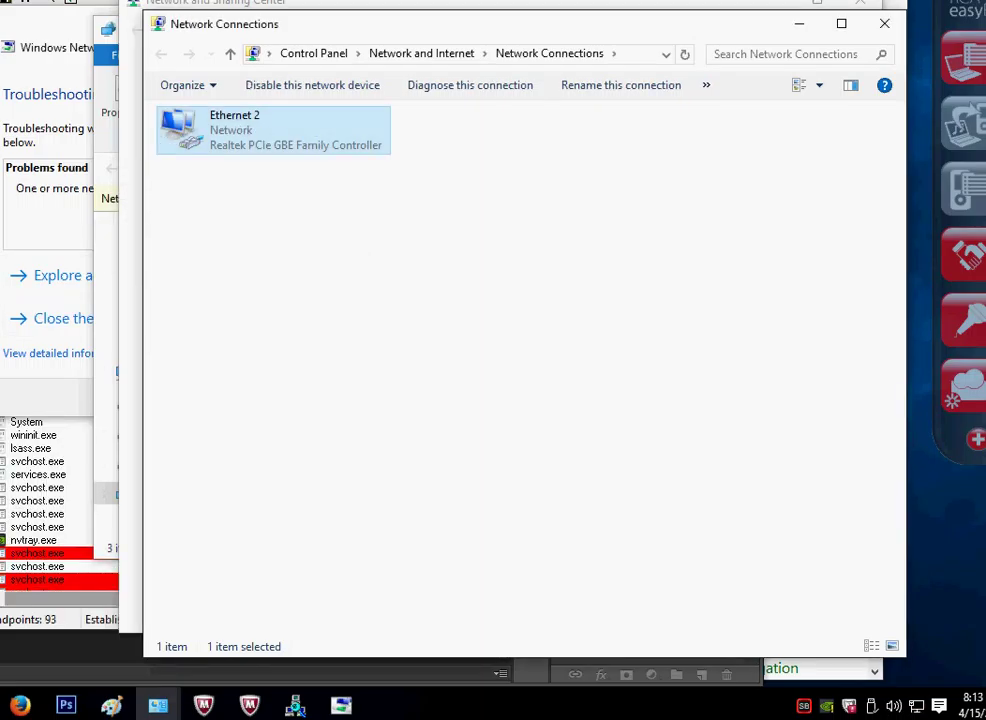
# Switch to TCPView and examine the processes, remote addresses and states of the active connections
pyautogui.click(295, 705)
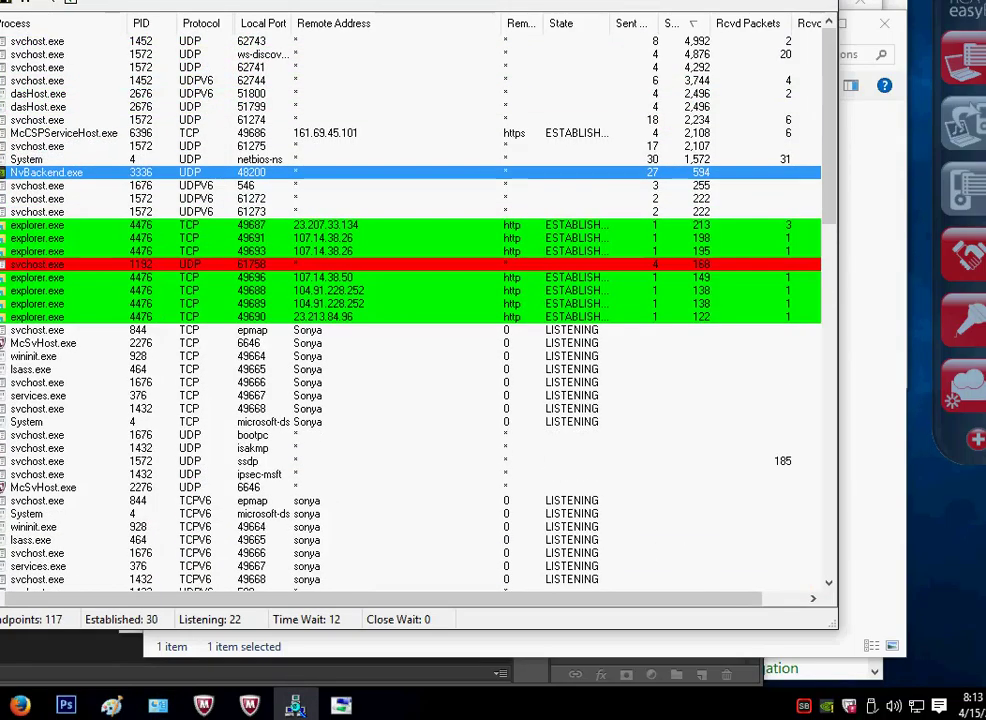
pyautogui.scroll(-20, 410, 310)
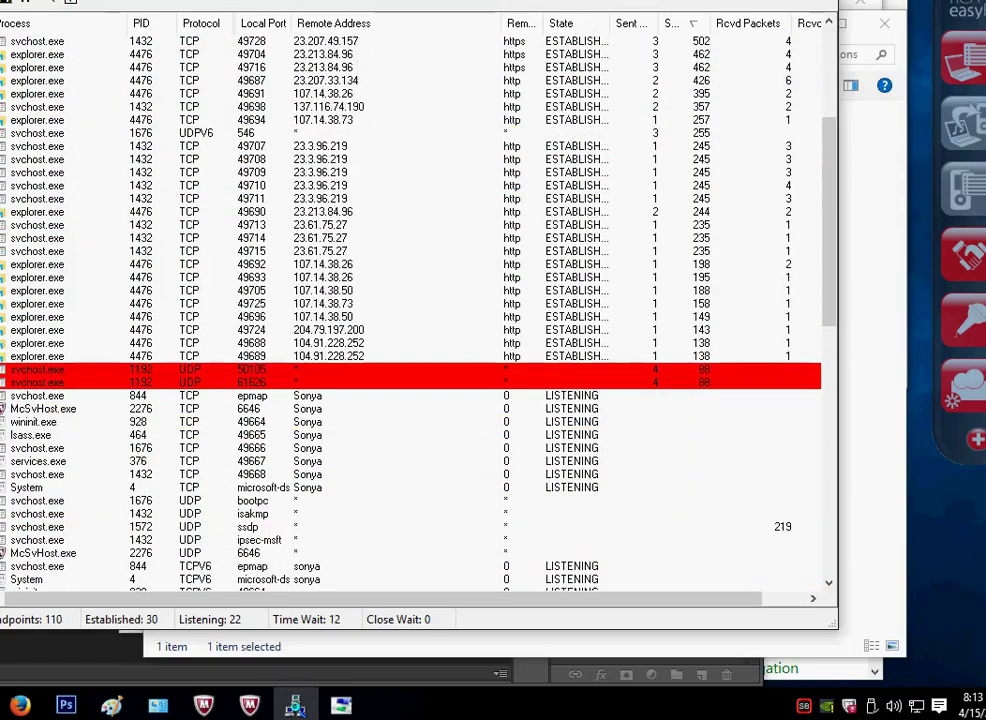
pyautogui.scroll(-4, 410, 310)
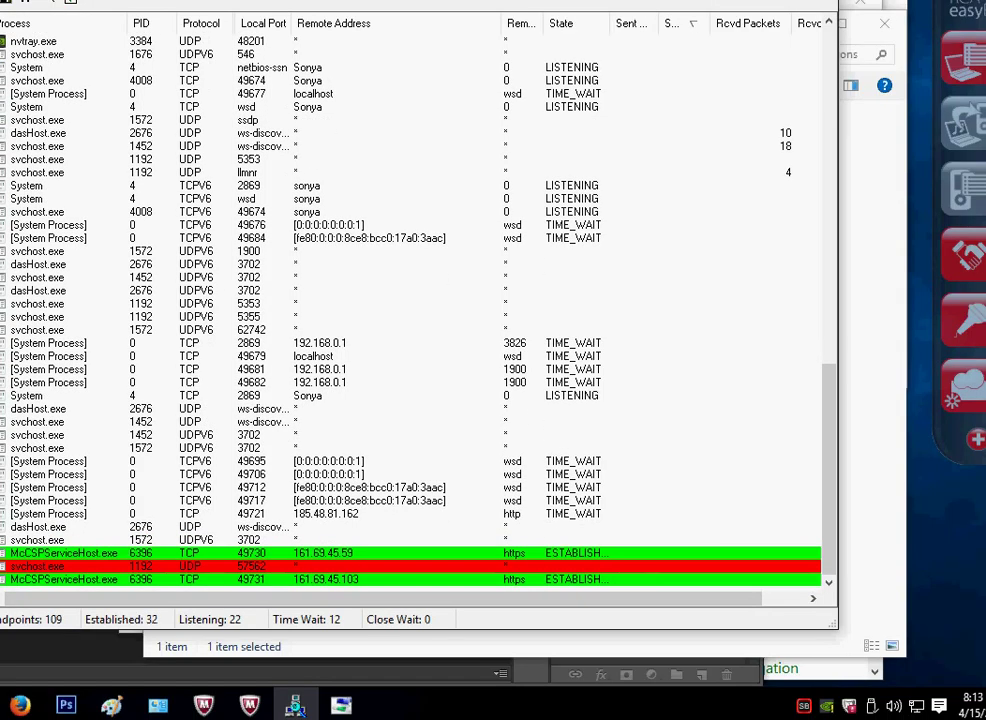
pyautogui.scroll(20, 410, 310)
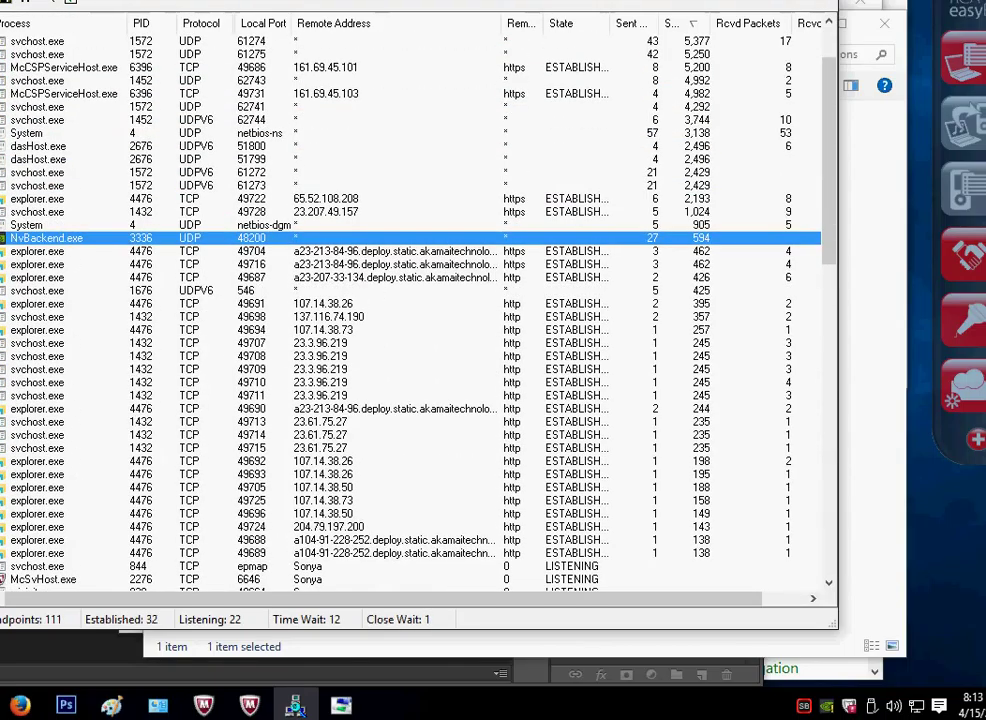
pyautogui.scroll(2, 400, 60)
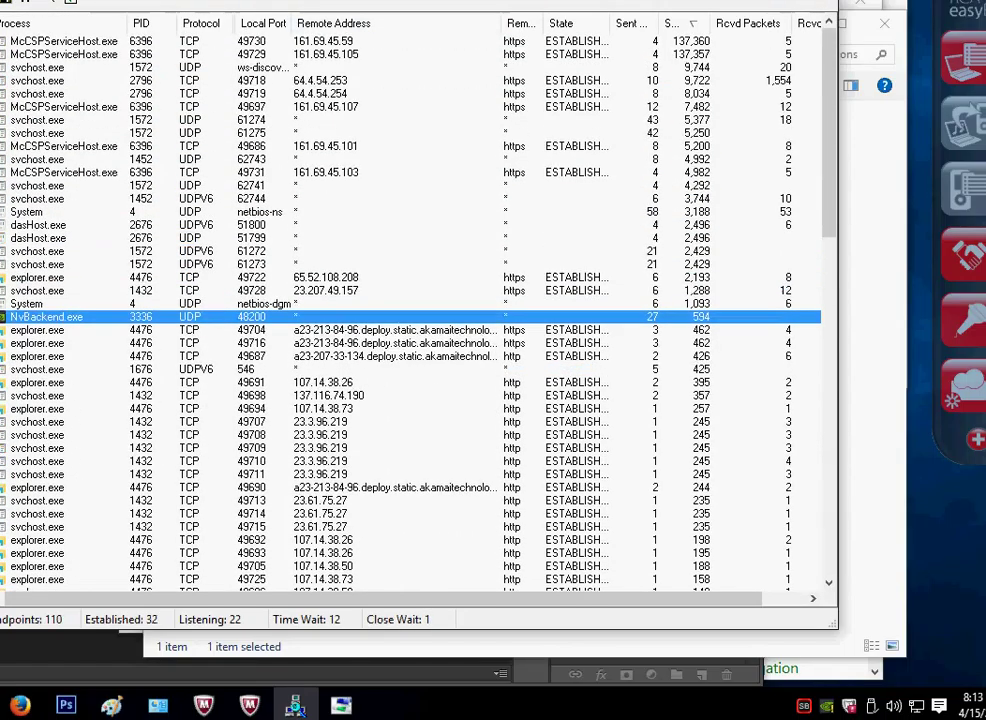
# Widen the Remote Address column in the connection list and read the full host names of the established connections
pyautogui.click(577, 41)
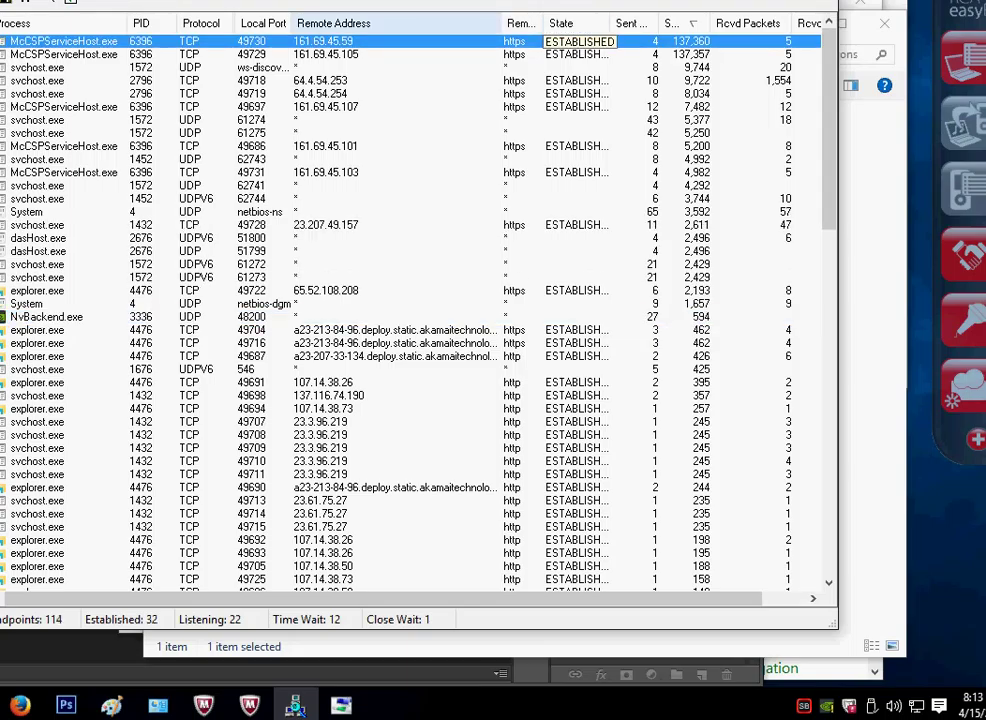
pyautogui.moveTo(501, 23); pyautogui.dragTo(594, 23)
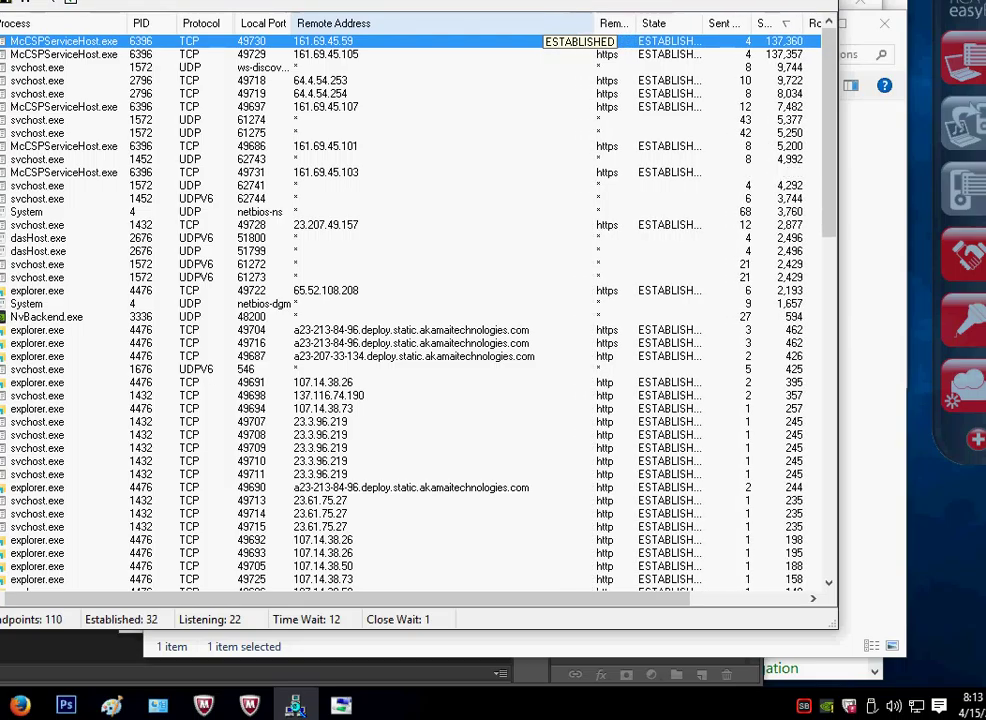
pyautogui.scroll(-3, 418, 300)
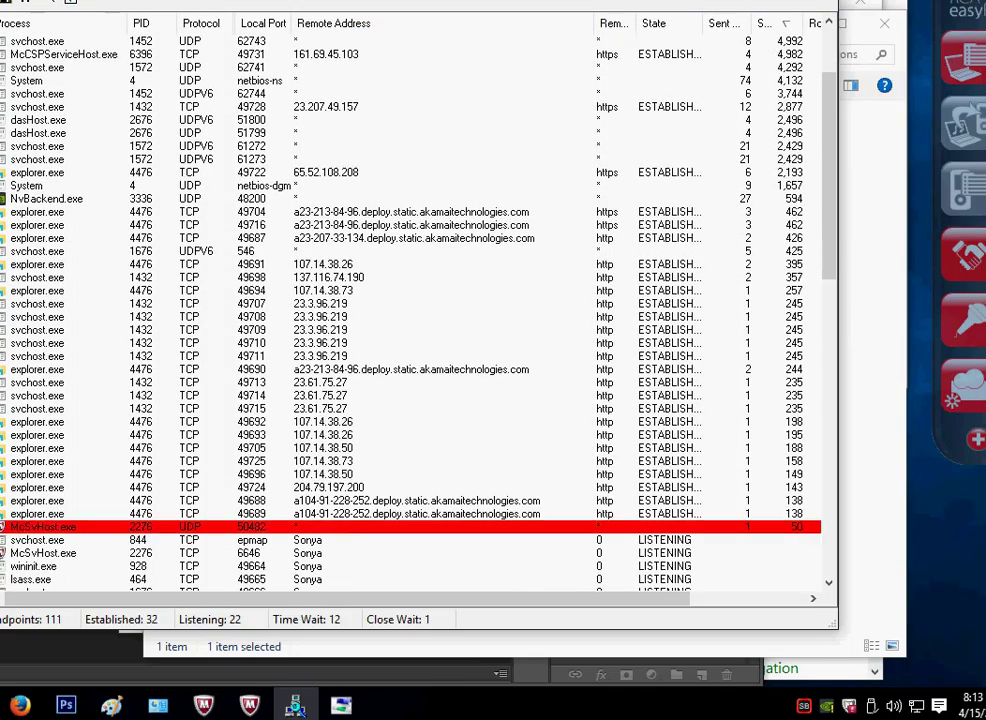
# End the explorer.exe process behind the established connection to a23-213-84-96.deploy.static.akamaitechnologies.com on local port 49704
pyautogui.click(438, 212)
pyautogui.rightClick(438, 212)
pyautogui.click(488, 243)
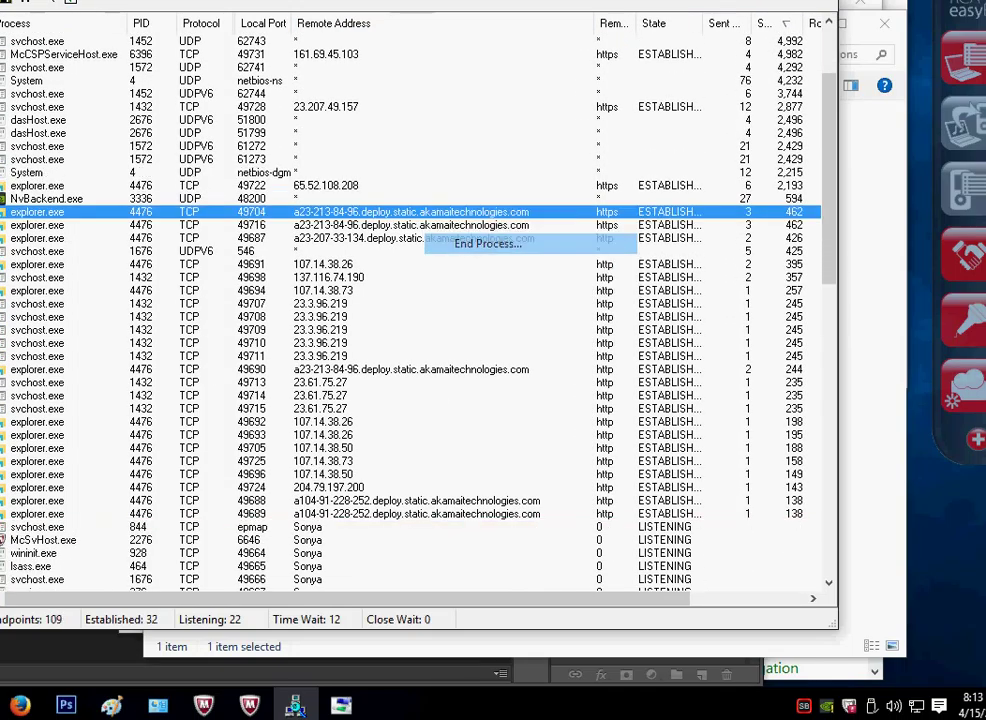
pyautogui.press('Return')
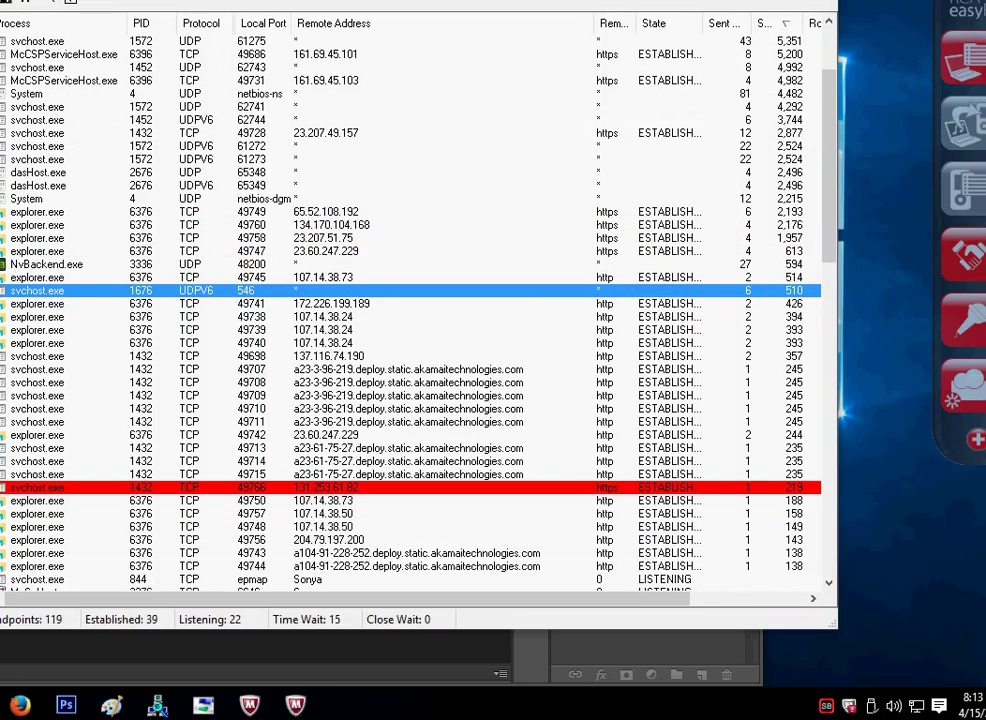
# End the svchost.exe process with PID 1432 that connects to a23-3-96-219.deploy.static.akamaitechnologies.com
pyautogui.click(374, 409)
pyautogui.rightClick(374, 409)
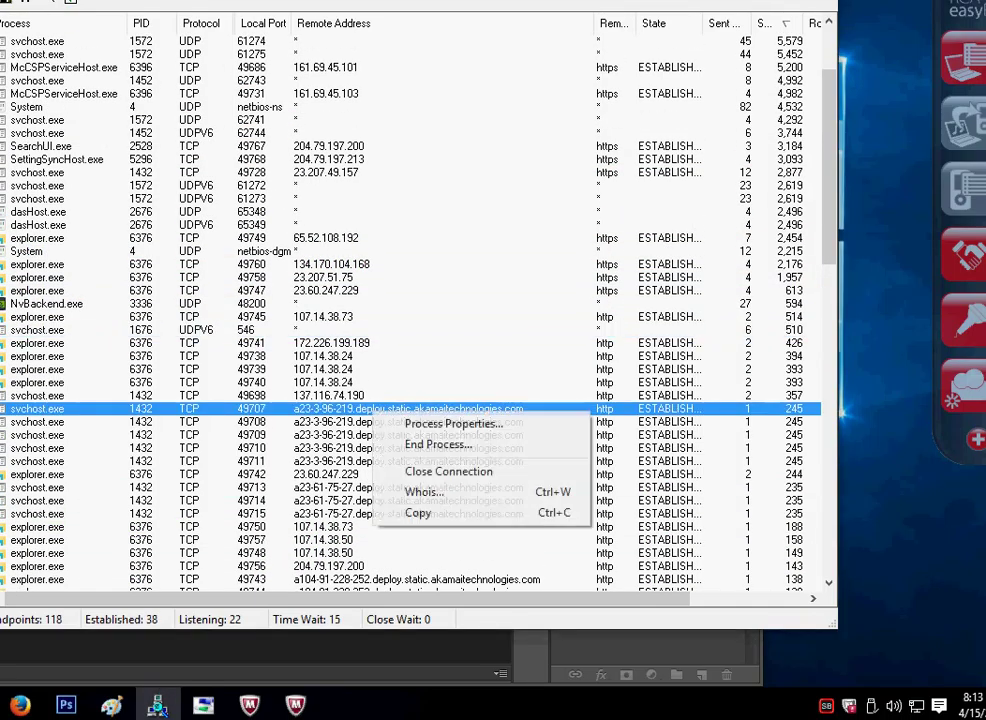
pyautogui.click(438, 444)
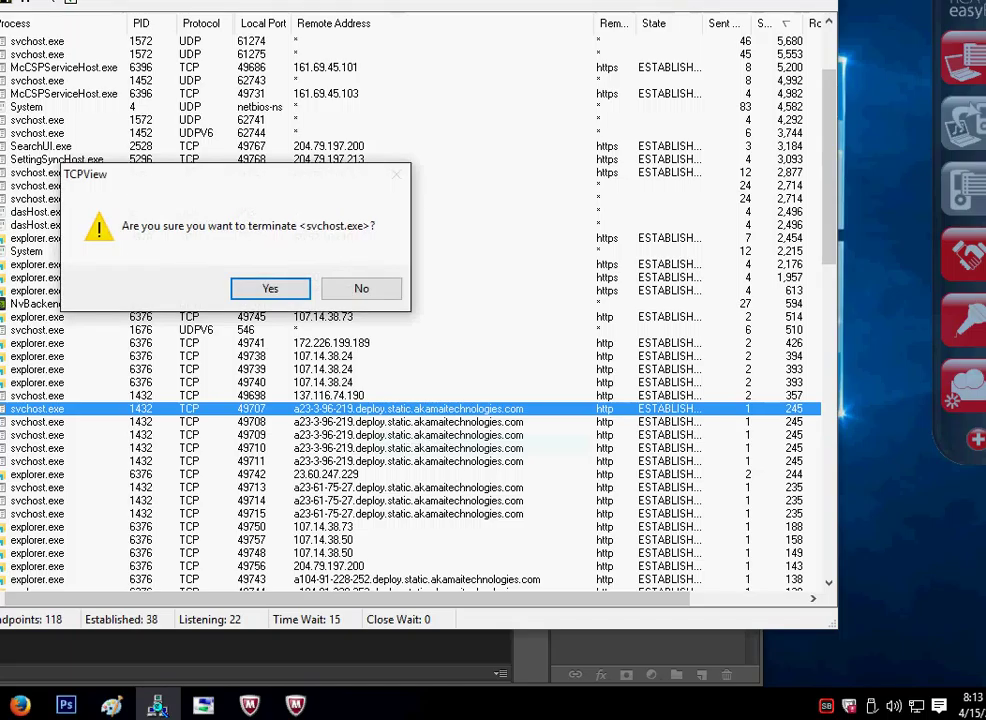
pyautogui.click(361, 288)
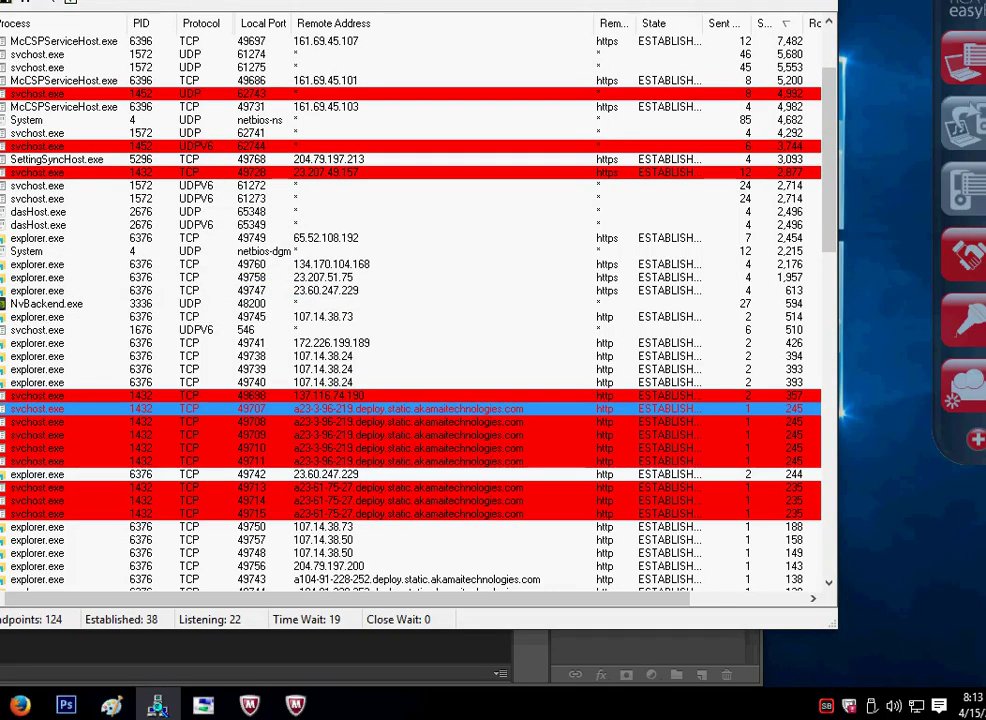
# Make the connection window taller and view the process properties of the listening services.exe entry
pyautogui.scroll(-15, 410, 310)
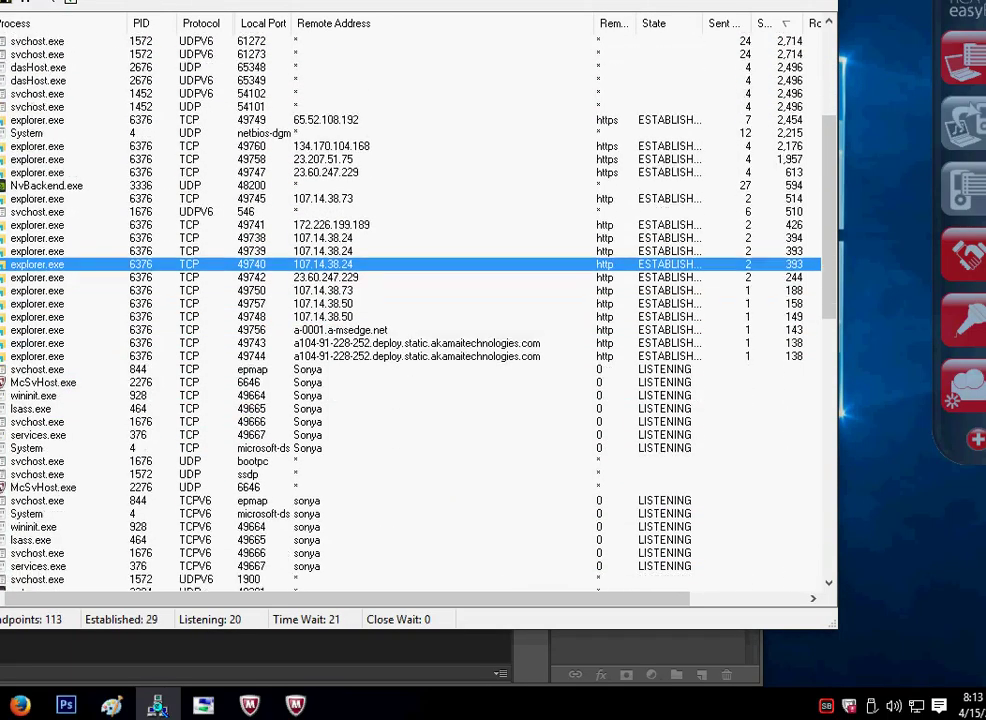
pyautogui.scroll(-2, 410, 310)
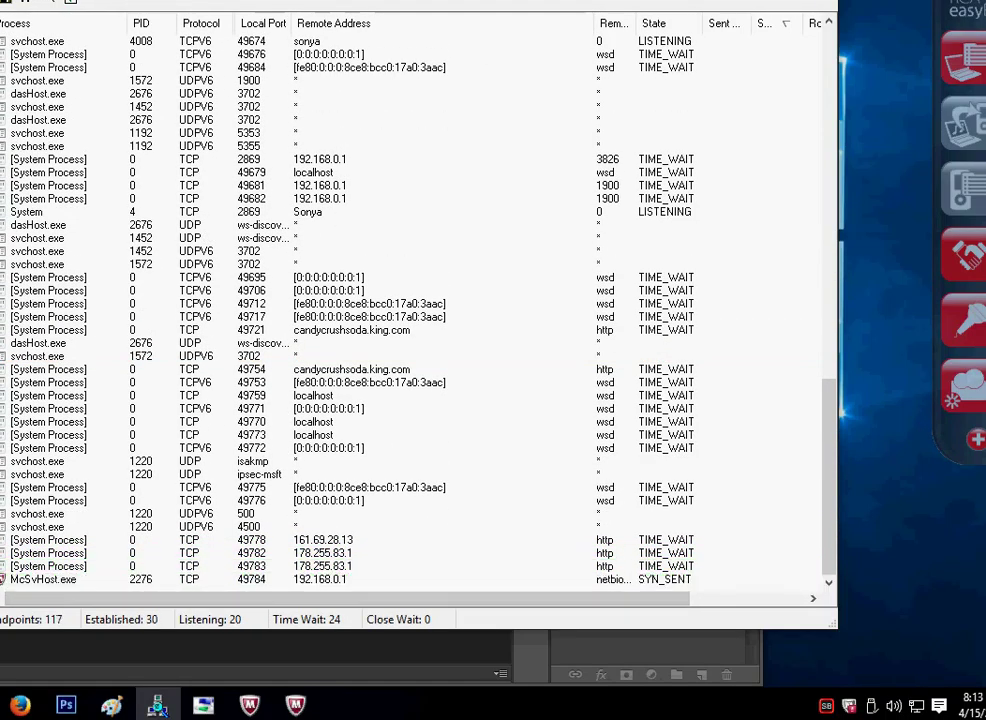
pyautogui.moveTo(337, 628); pyautogui.dragTo(337, 664)
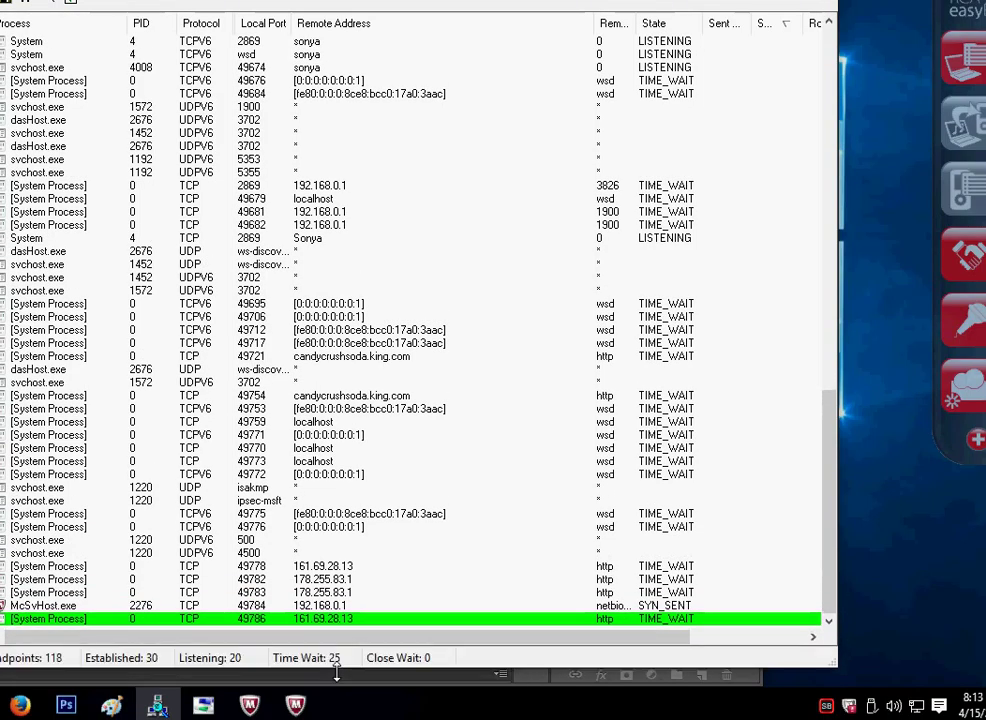
pyautogui.scroll(8, 410, 330)
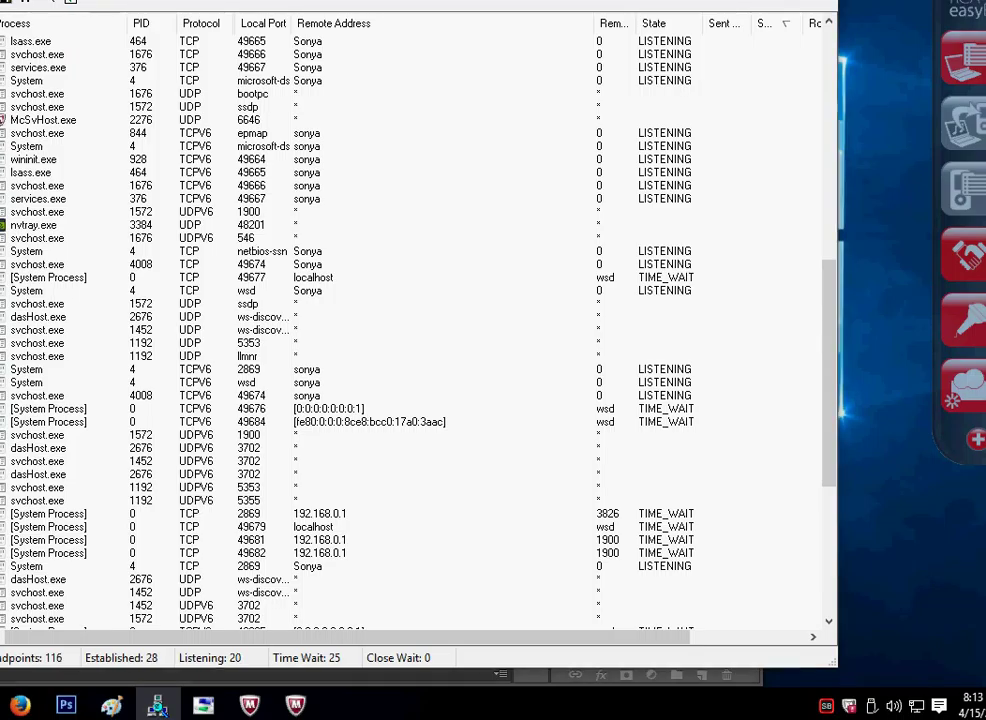
pyautogui.doubleClick(38, 199)
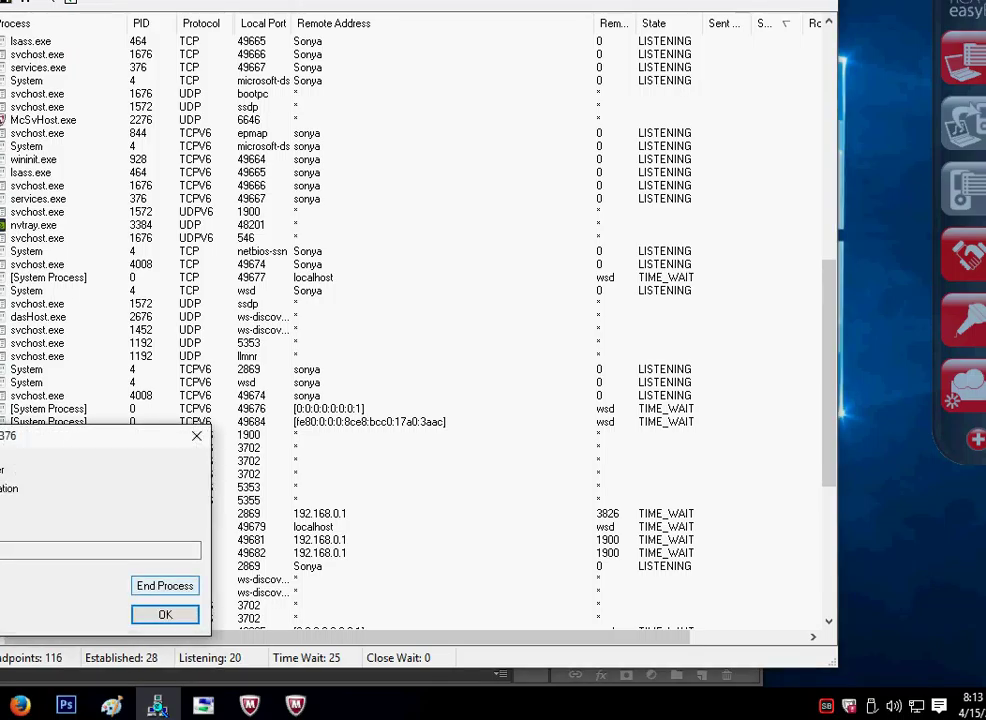
pyautogui.press('Return')
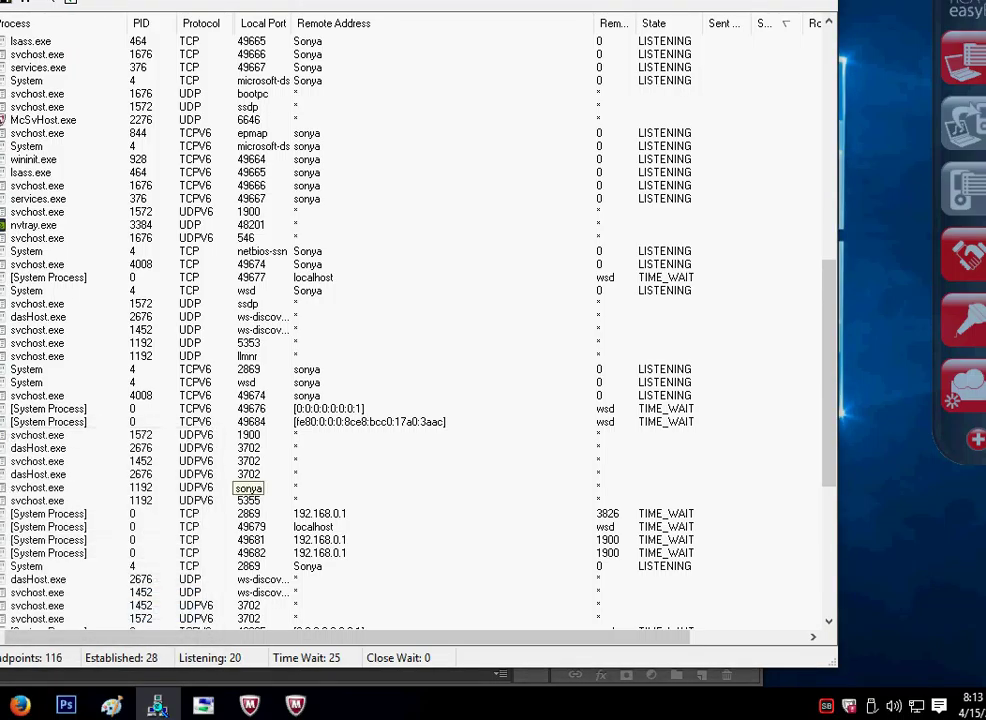
# Sort the connections by State with the TIME_WAIT entries first and review the established ones
pyautogui.scroll(15, 410, 330)
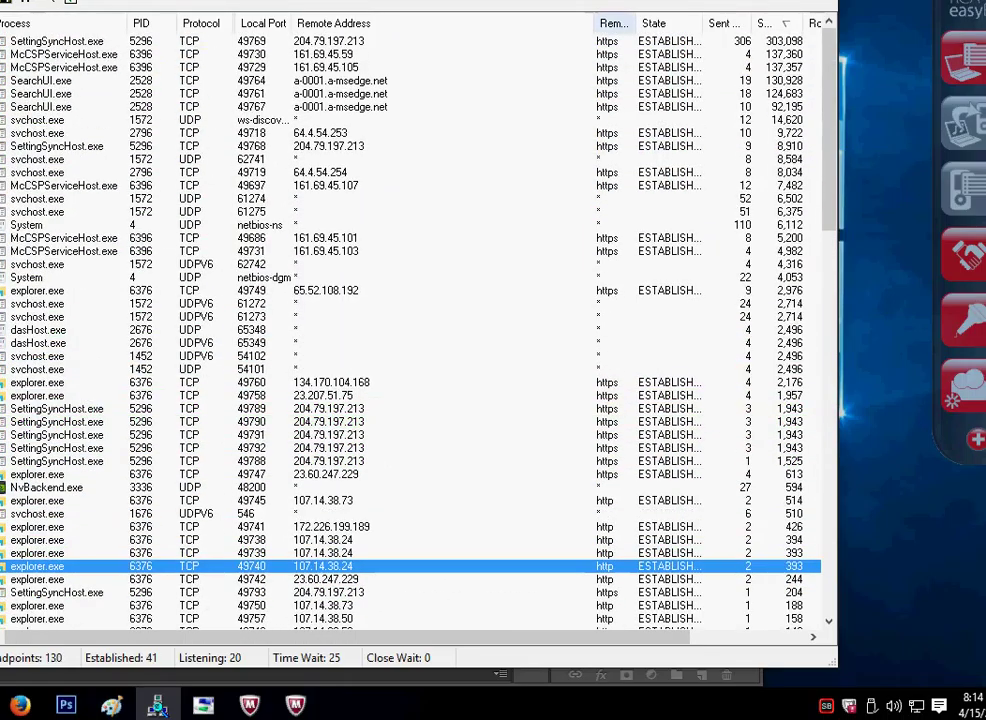
pyautogui.click(660, 23)
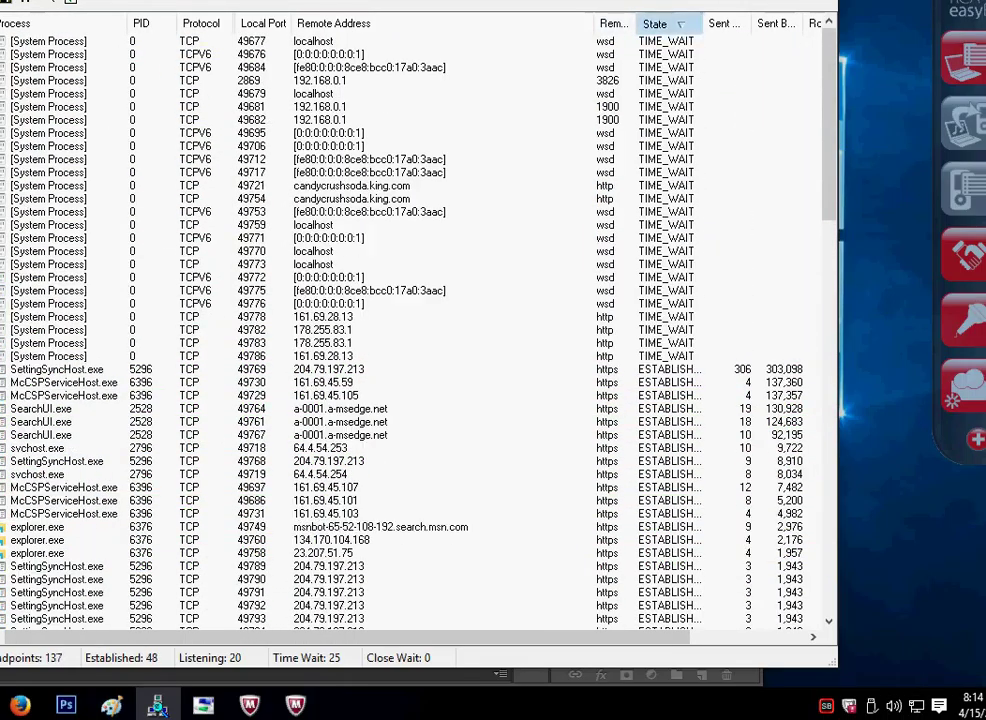
pyautogui.click(655, 23)
pyautogui.click(655, 23)
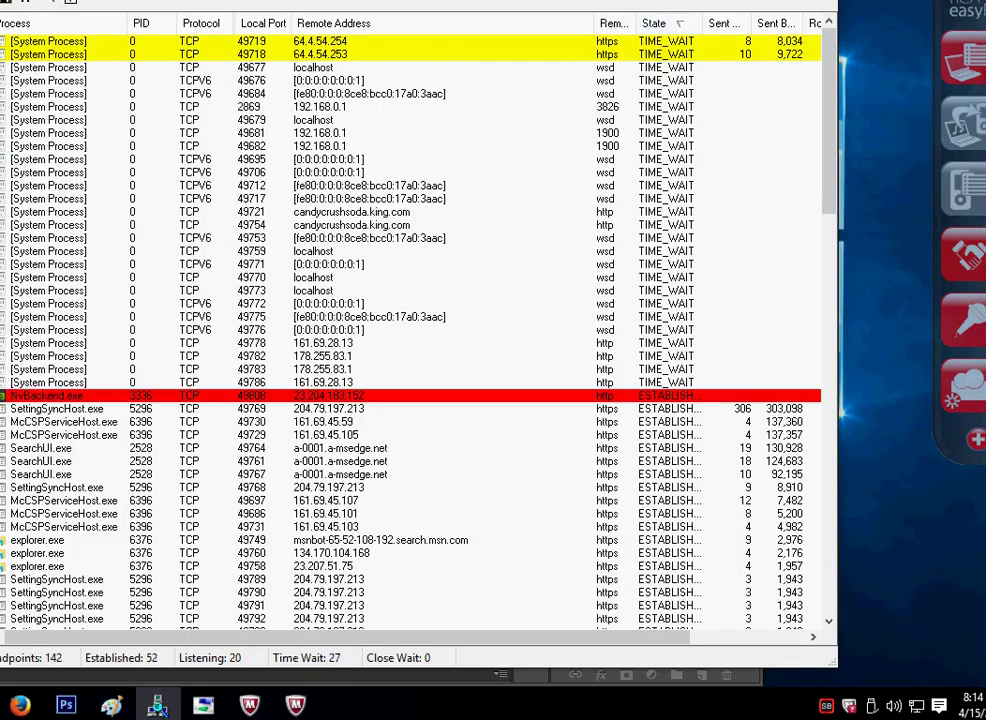
pyautogui.scroll(-4, 672, 290)
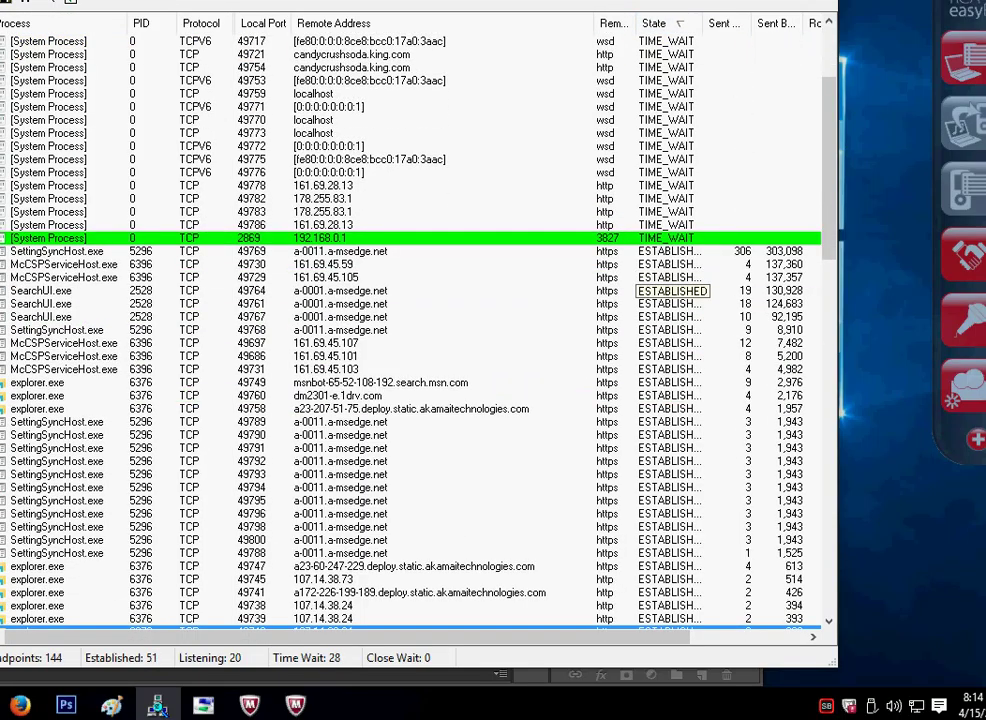
# Check the received traffic of the SettingSyncHost.exe connection to a-0011.a-msedge.net and end that process
pyautogui.click(668, 251)
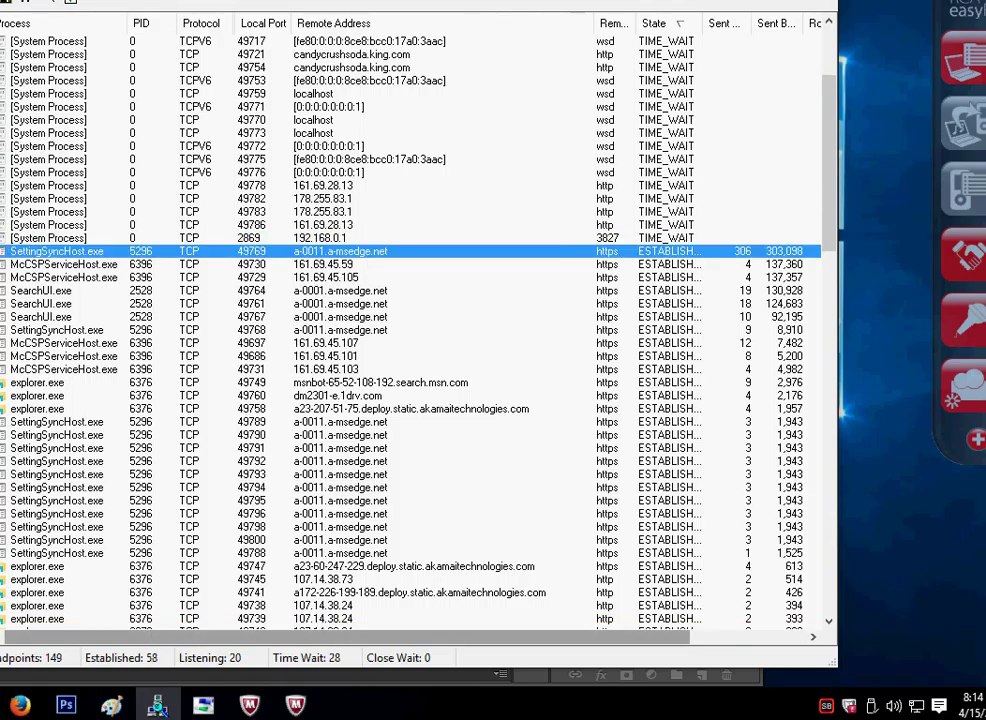
pyautogui.moveTo(620, 637); pyautogui.dragTo(735, 637)
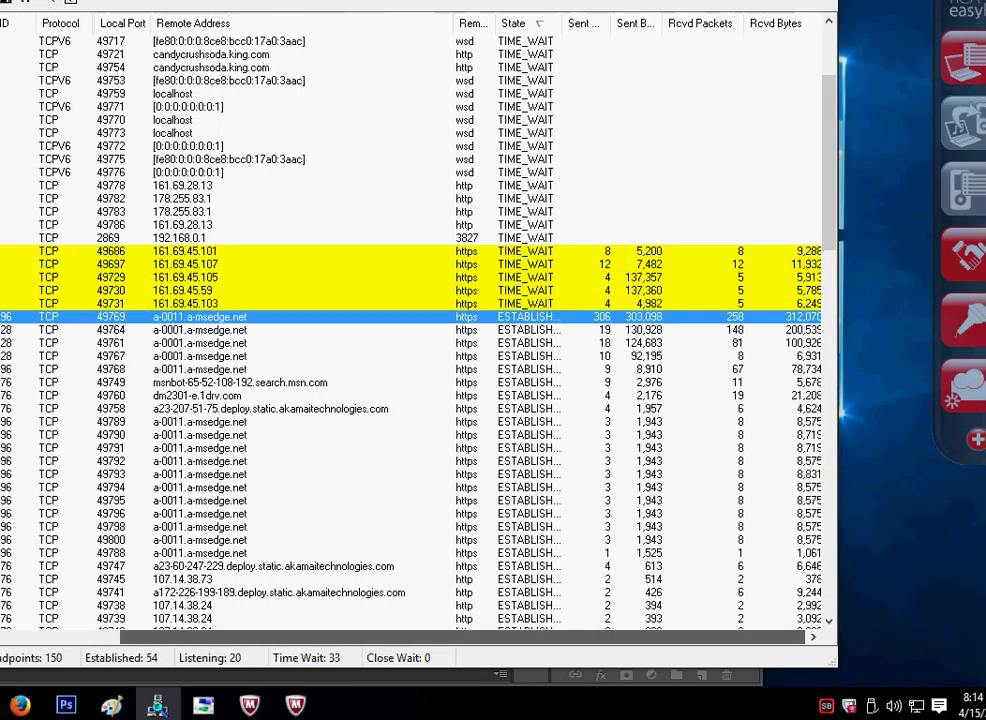
pyautogui.rightClick(483, 318)
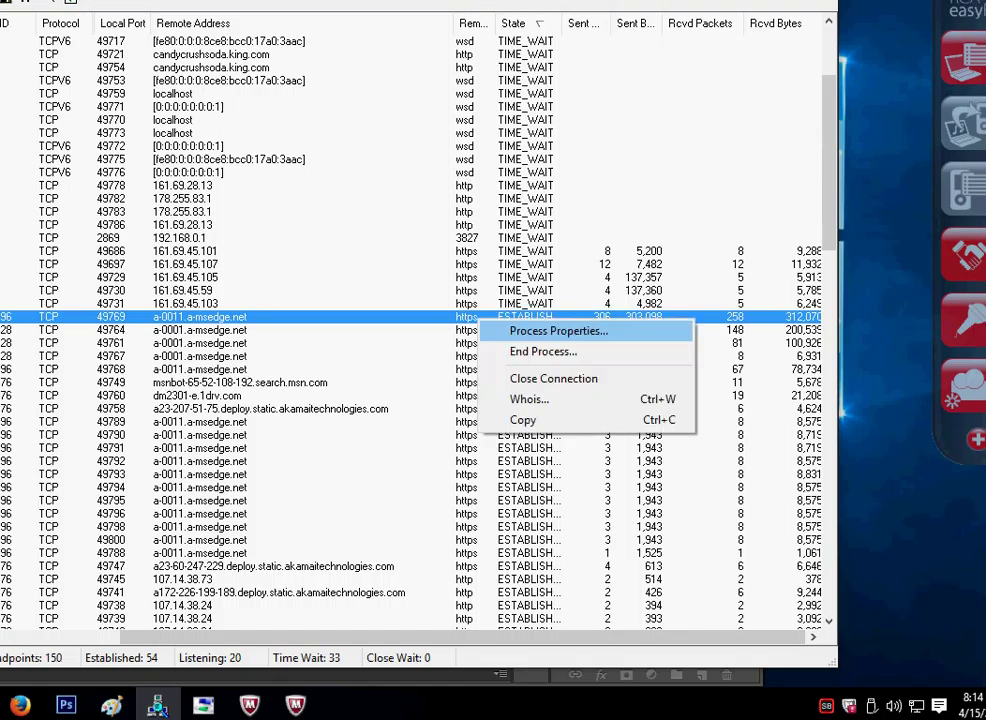
pyautogui.click(545, 352)
pyautogui.press('Return')
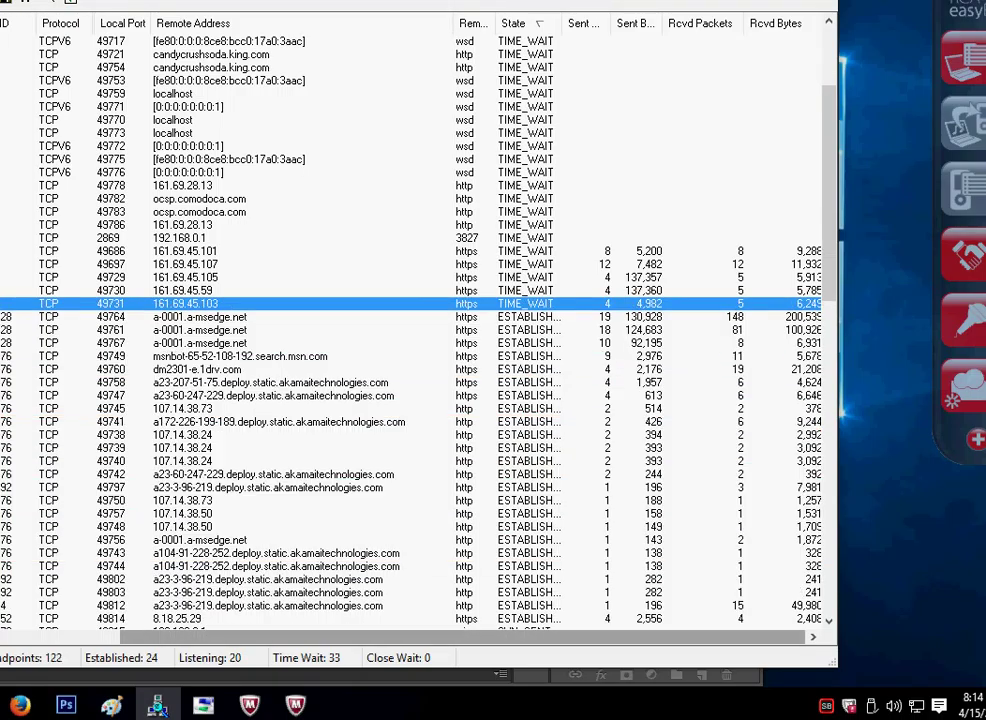
# Review the remaining connections by process and end the NvBackend.exe process using UDP port 48200
pyautogui.moveTo(462, 637); pyautogui.dragTo(347, 637)
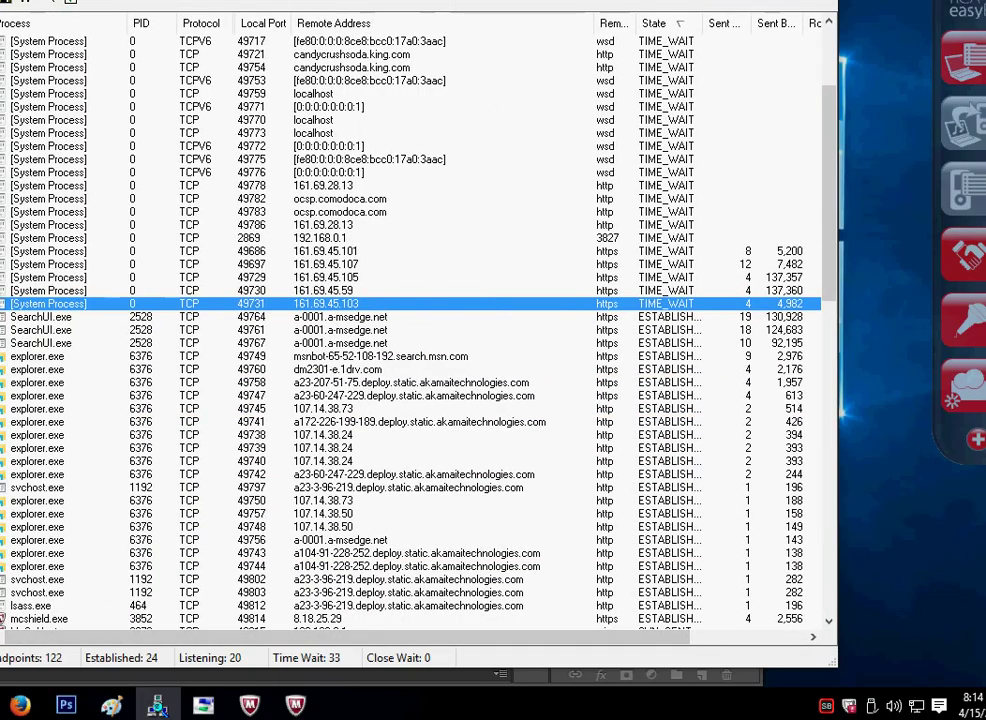
pyautogui.scroll(-5, 418, 330)
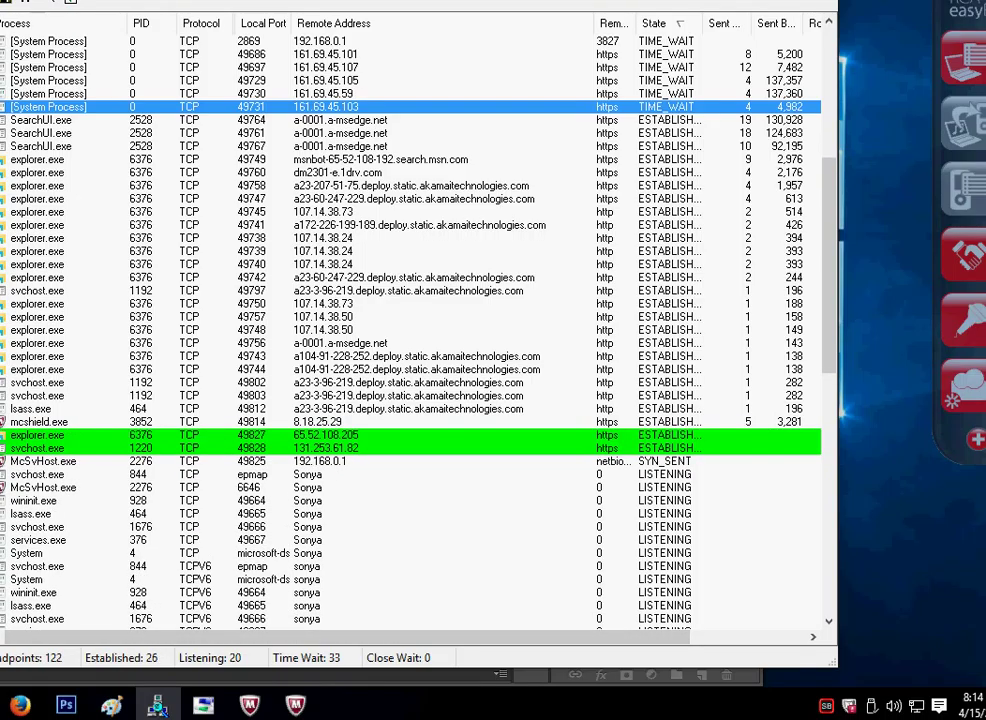
pyautogui.scroll(9, 418, 330)
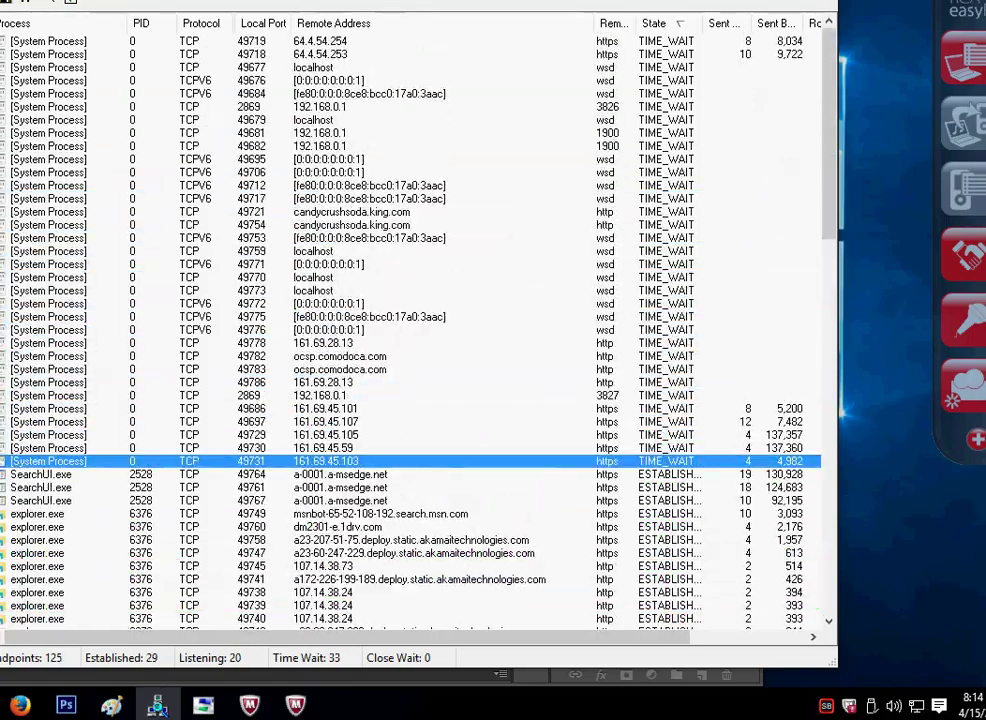
pyautogui.scroll(-20, 418, 330)
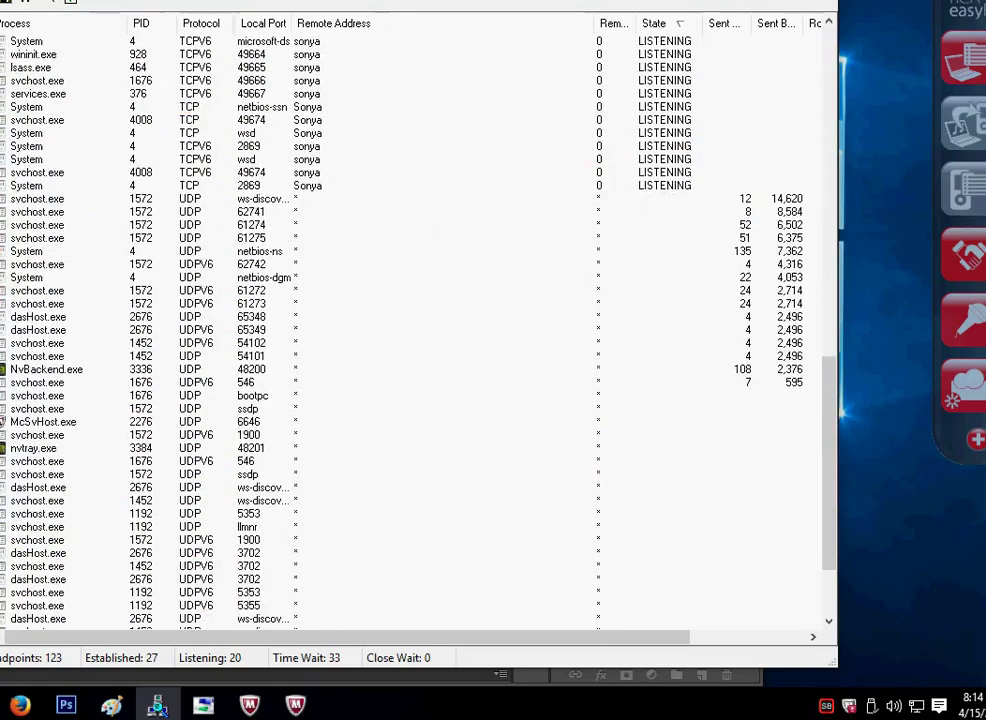
pyautogui.click(46, 356)
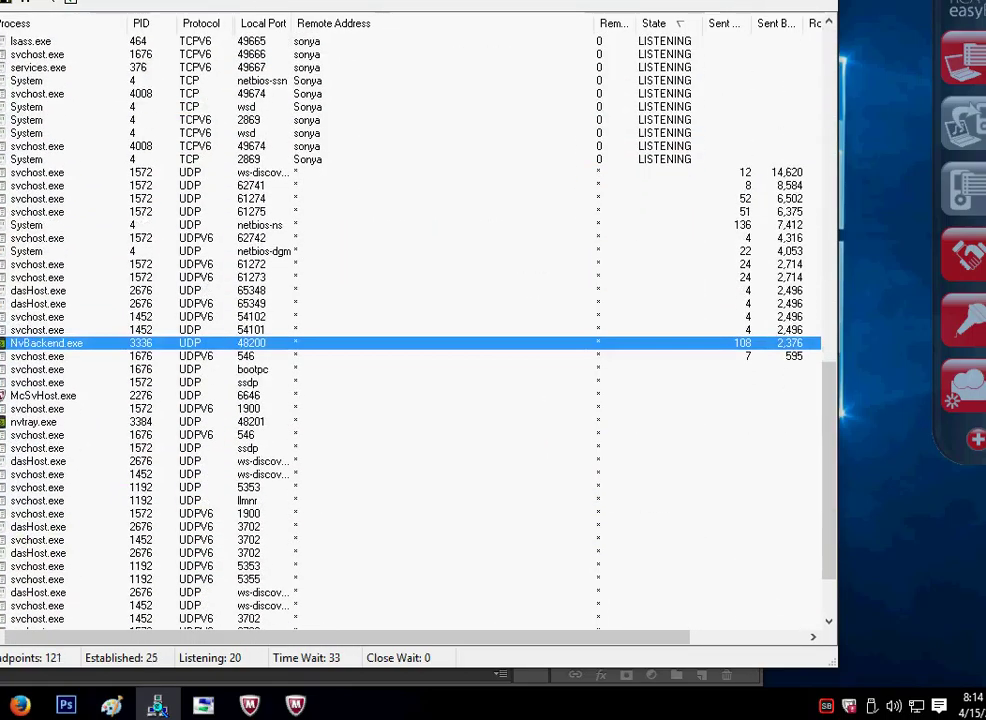
pyautogui.rightClick(72, 344)
pyautogui.click(136, 376)
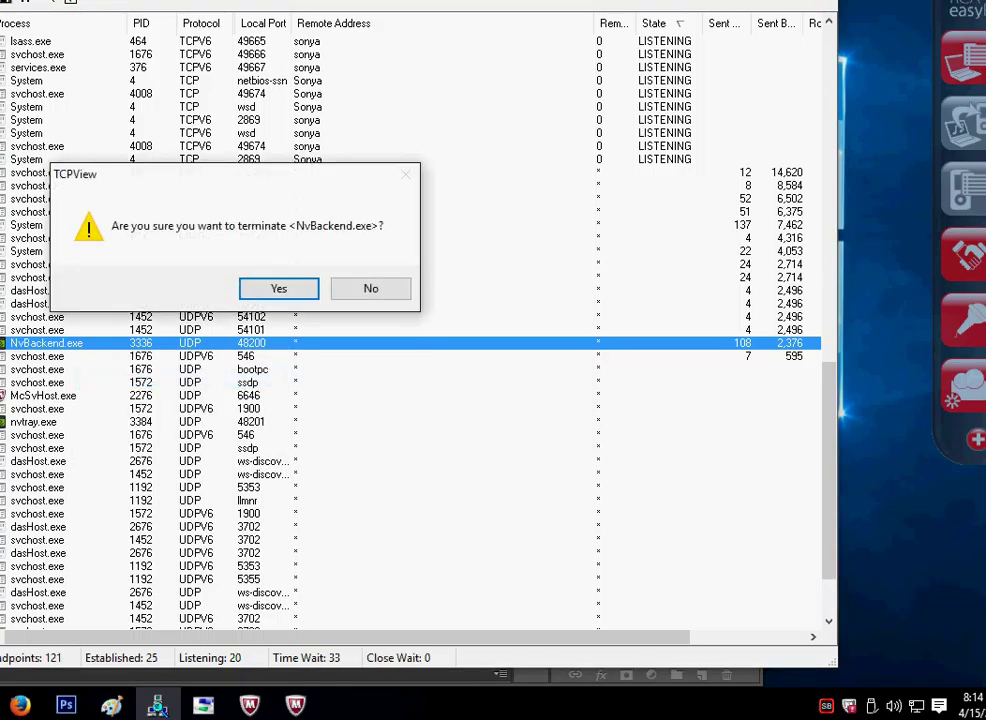
pyautogui.press('Return')
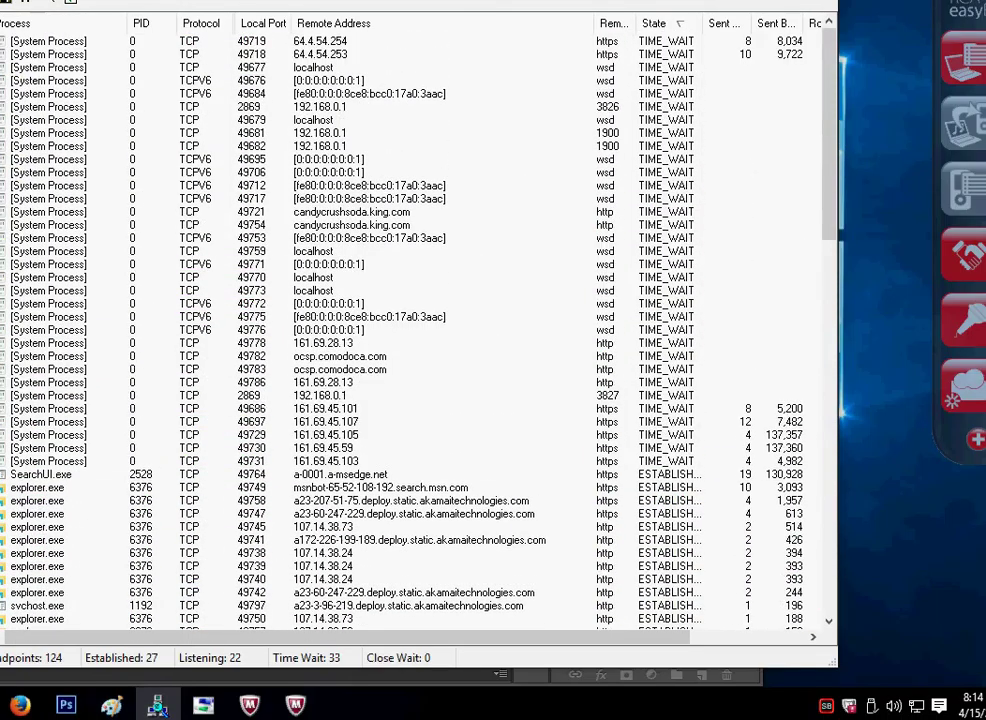
# End the svchost.exe process with PID 1192 that connects to a23-3-96-219.deploy.static.akamaitechnologies.com
pyautogui.scroll(-14, 418, 330)
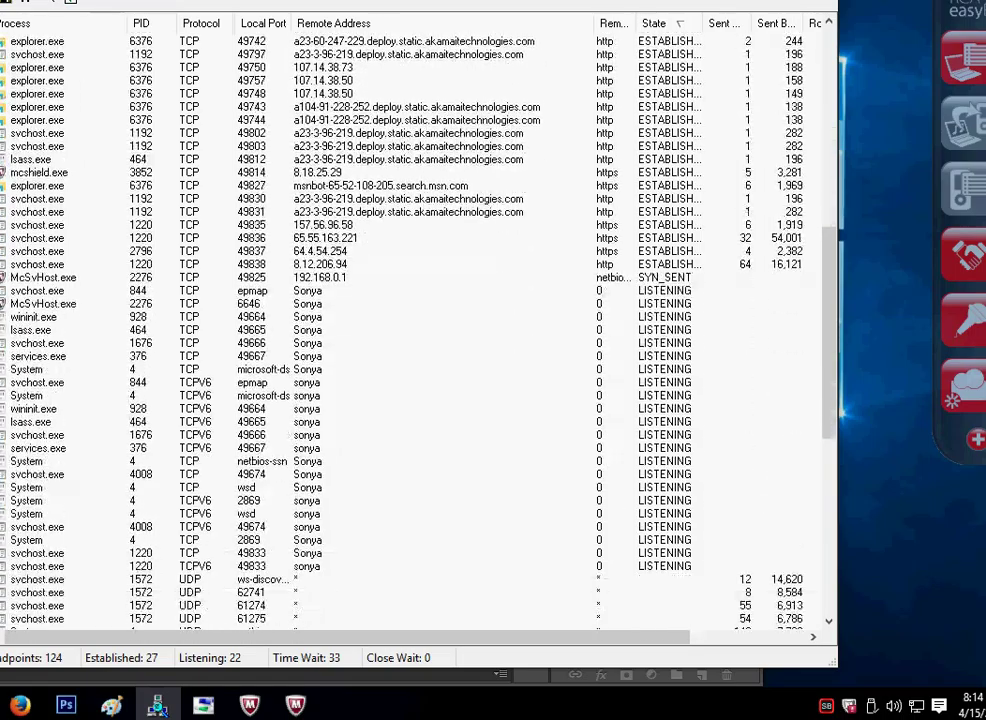
pyautogui.click(322, 225)
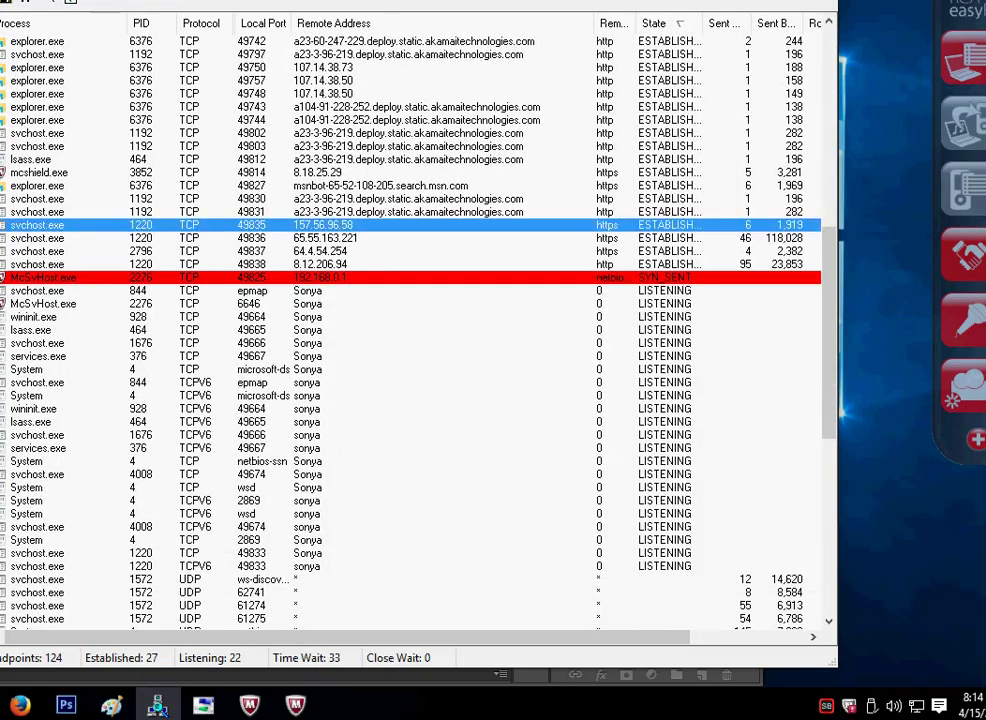
pyautogui.click(408, 212)
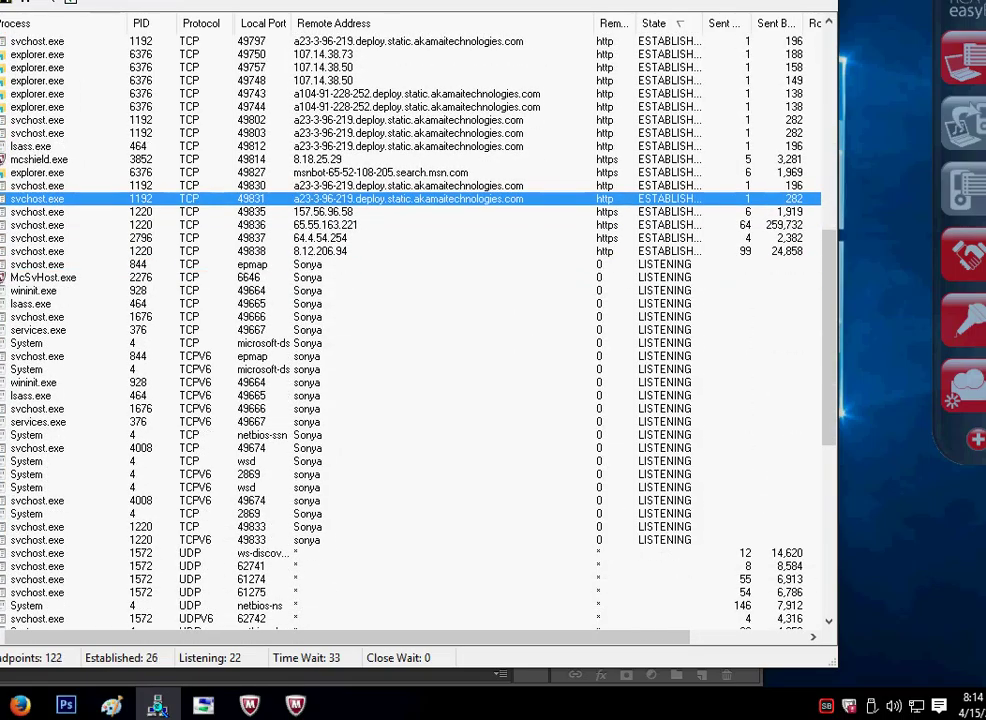
pyautogui.rightClick(384, 198)
pyautogui.click(436, 227)
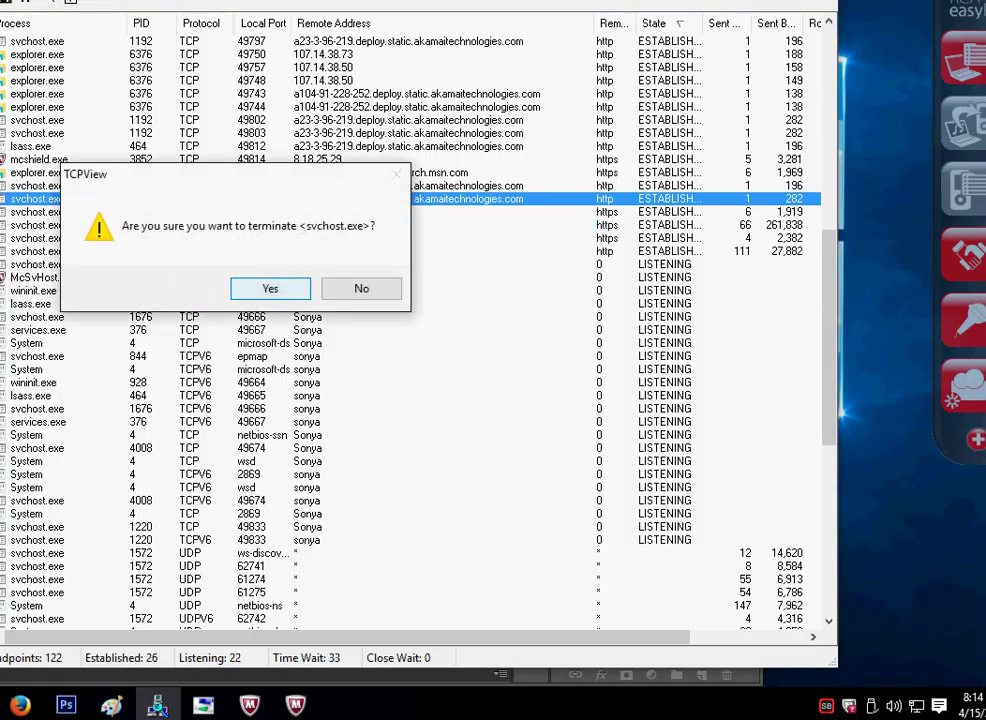
pyautogui.press('Return')
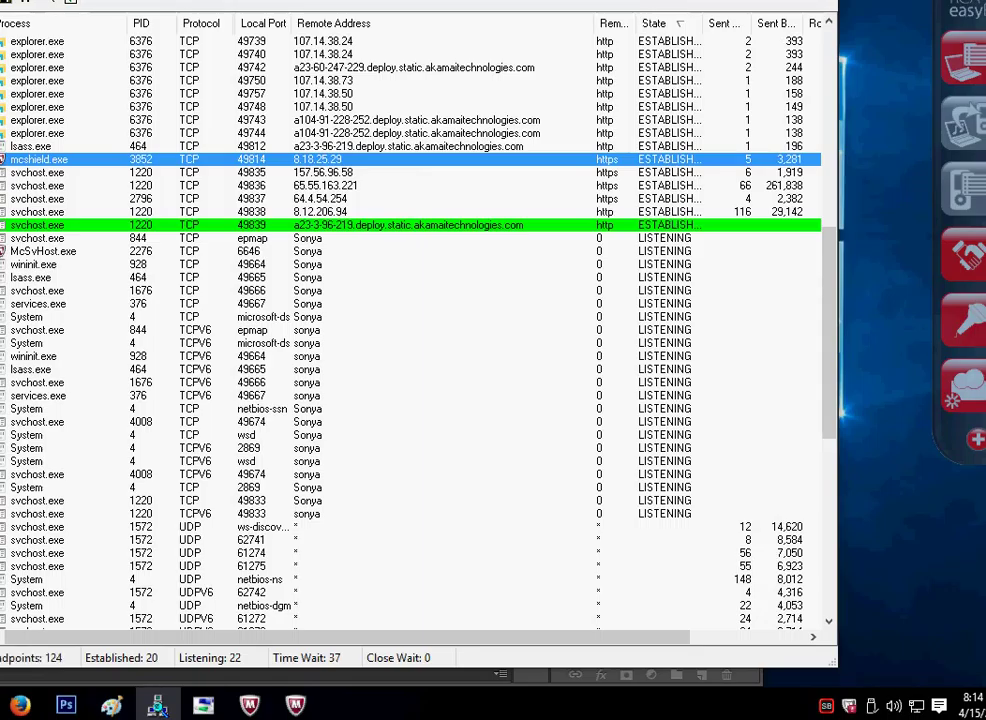
# Examine the remaining connections, including the GFExperience.exe entries and the TIME_WAIT entry for a23-207-37-175.deploy.static.akamaitechnologies.com
pyautogui.scroll(-11, 418, 330)
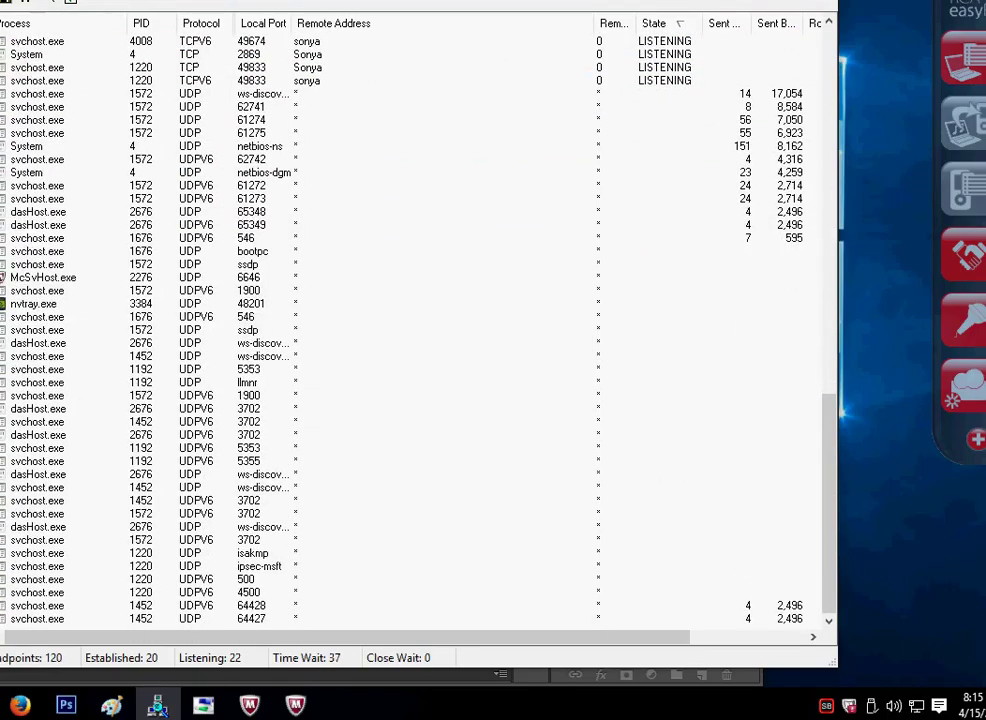
pyautogui.scroll(15, 418, 330)
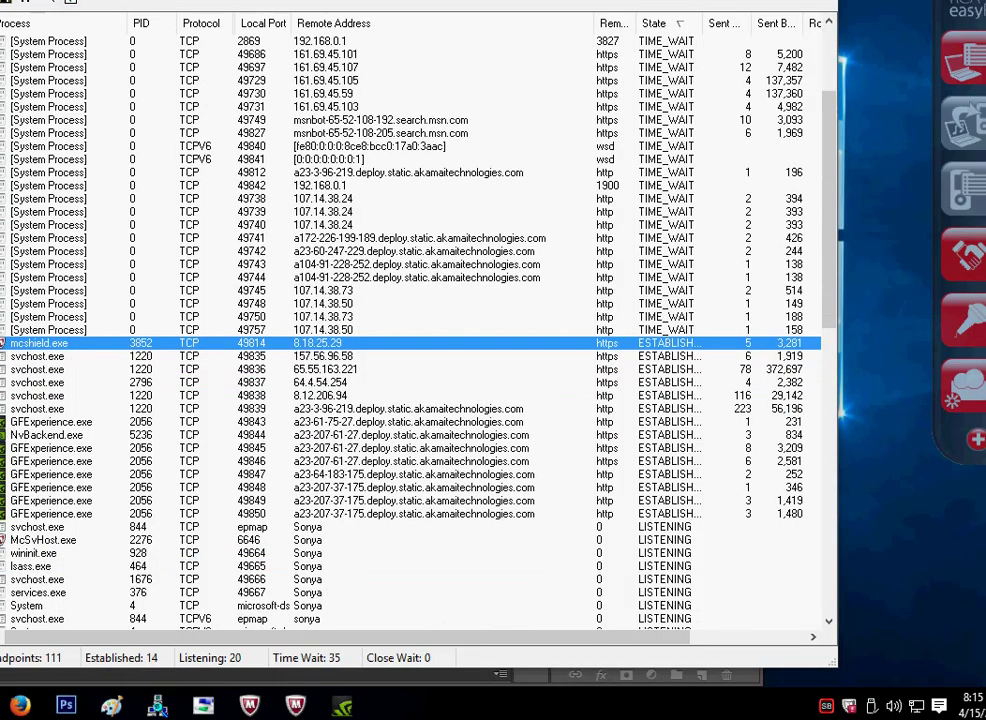
pyautogui.click(51, 448)
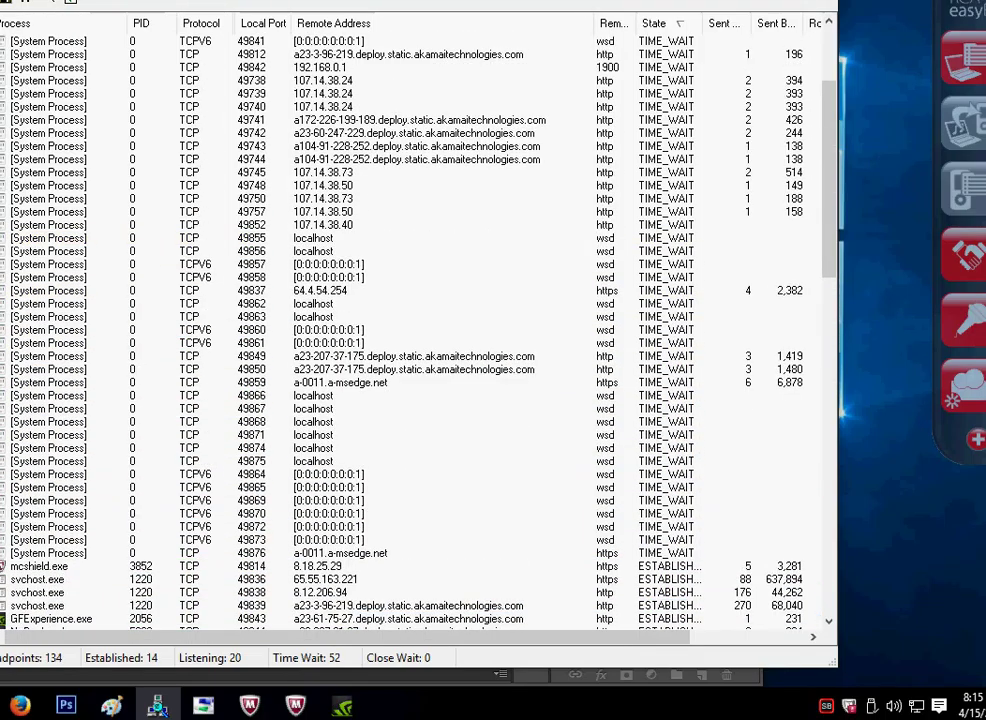
pyautogui.click(414, 356)
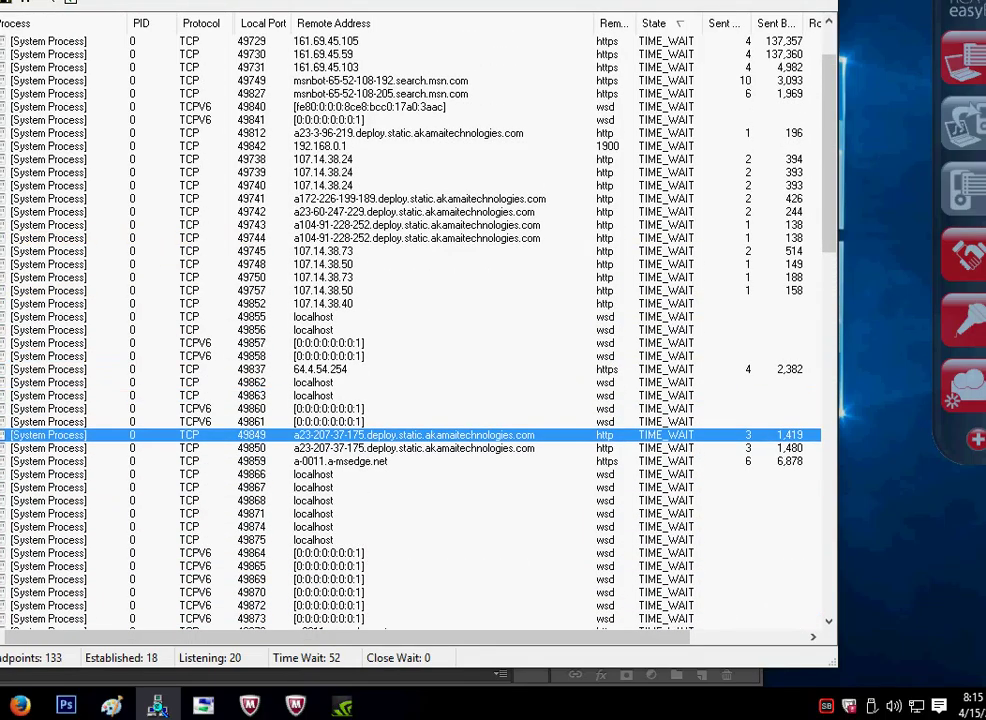
# Check the received packets and bytes of the TIME_WAIT connections, including a23-3-96-219.deploy.static.akamaitechnologies.com and 64.4.54.254
pyautogui.moveTo(414, 637); pyautogui.dragTo(530, 637)
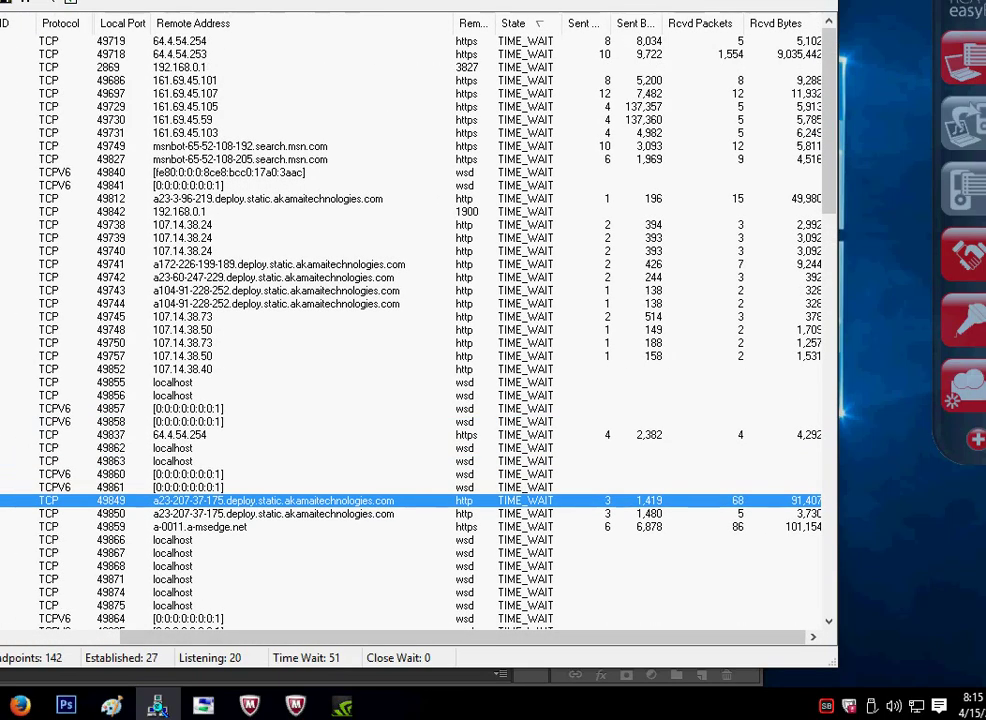
pyautogui.click(268, 199)
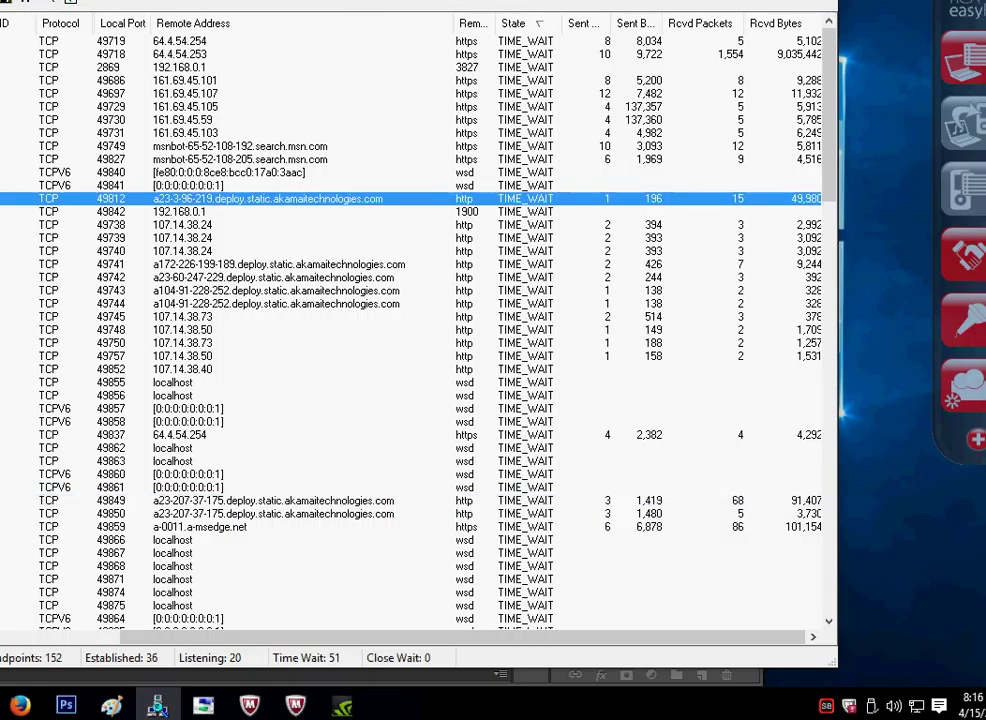
pyautogui.click(200, 67)
pyautogui.click(200, 41)
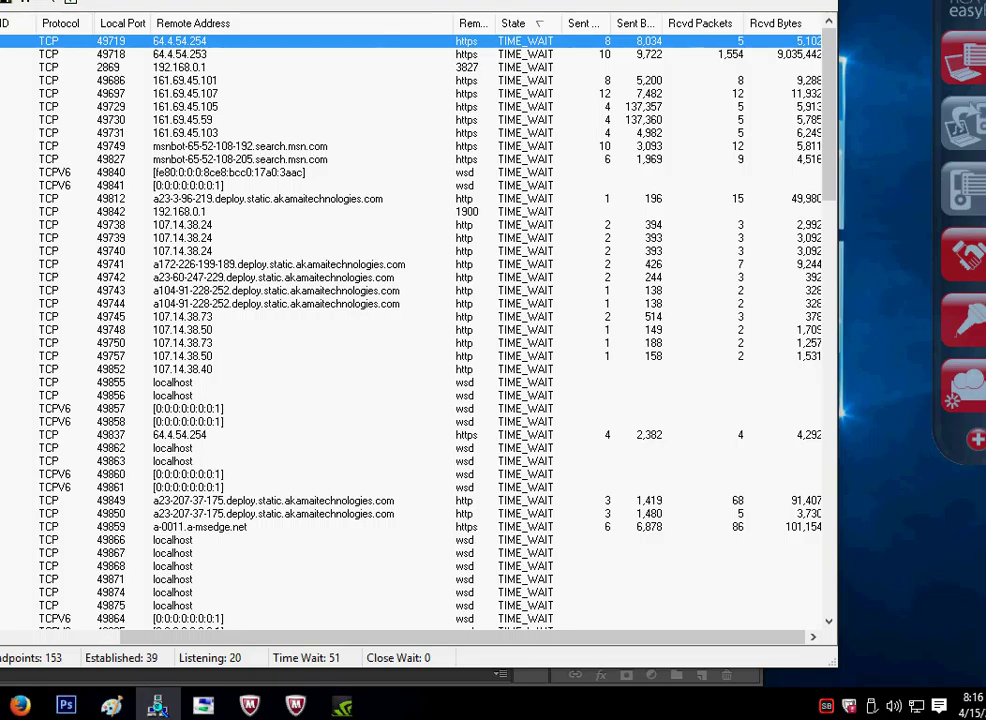
pyautogui.moveTo(462, 637); pyautogui.dragTo(347, 637)
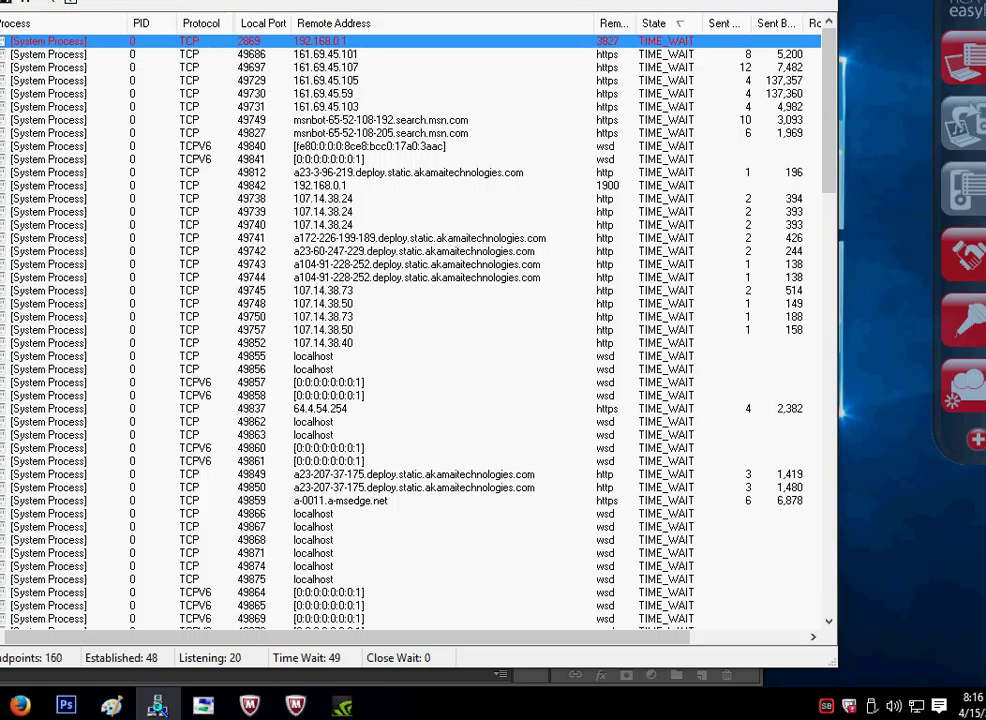
# Look up the Whois record of the TIME_WAIT connection to 161.69.45.107 and close it
pyautogui.rightClick(320, 56)
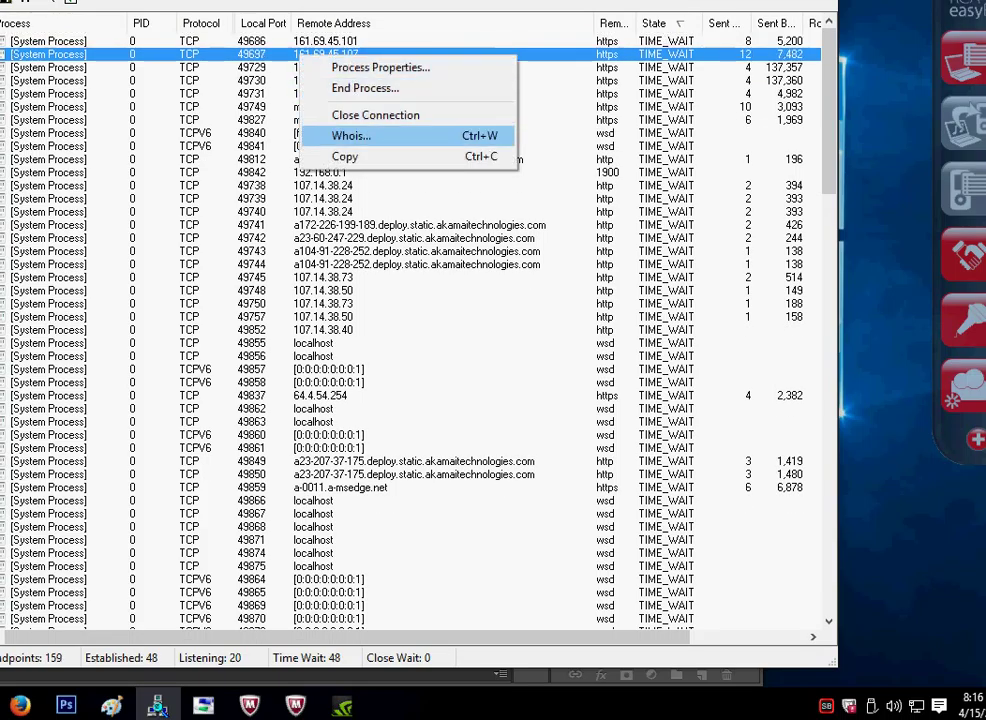
pyautogui.click(351, 135)
pyautogui.press('Return')
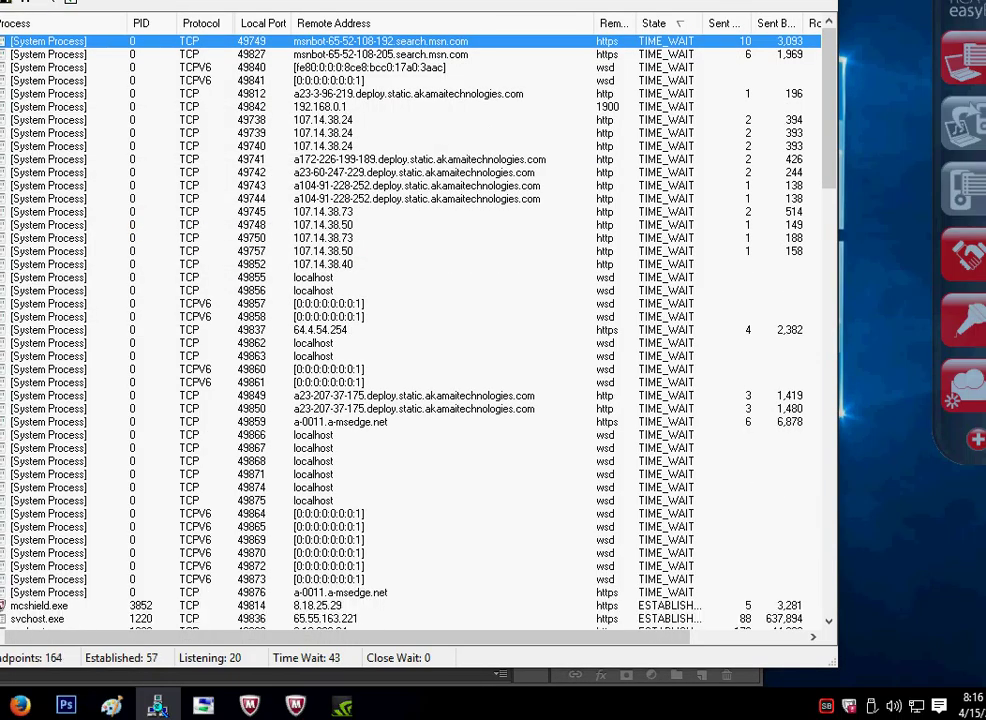
# Look up the Whois record of a23-61-75-27.deploy.static.akamaitechnologies.com, read it through to the end and close it
pyautogui.rightClick(355, 605)
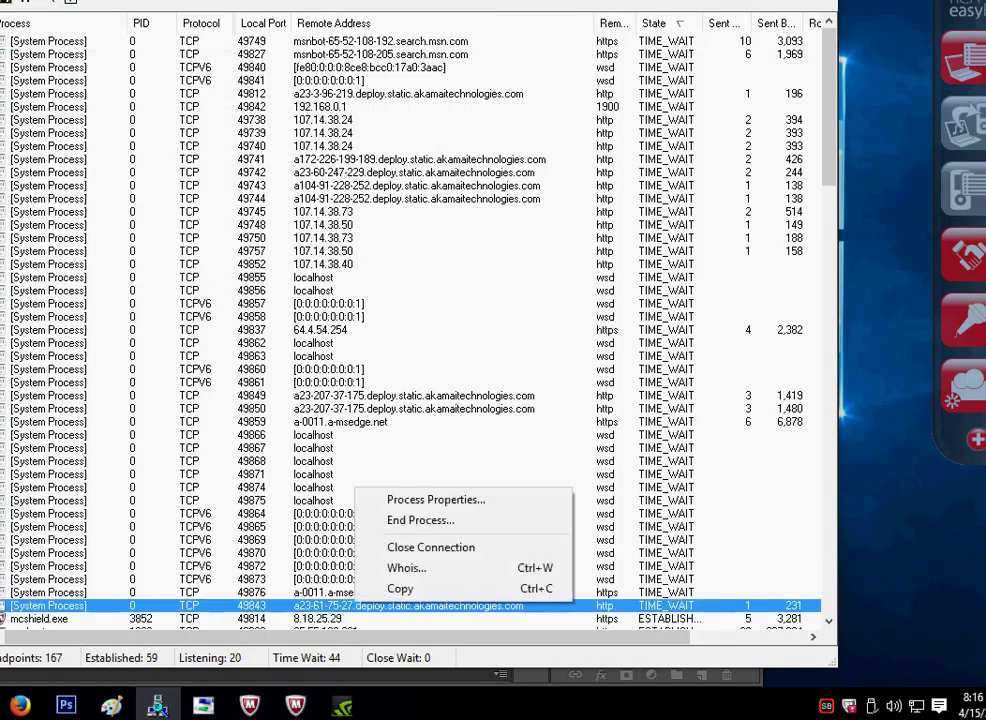
pyautogui.click(407, 568)
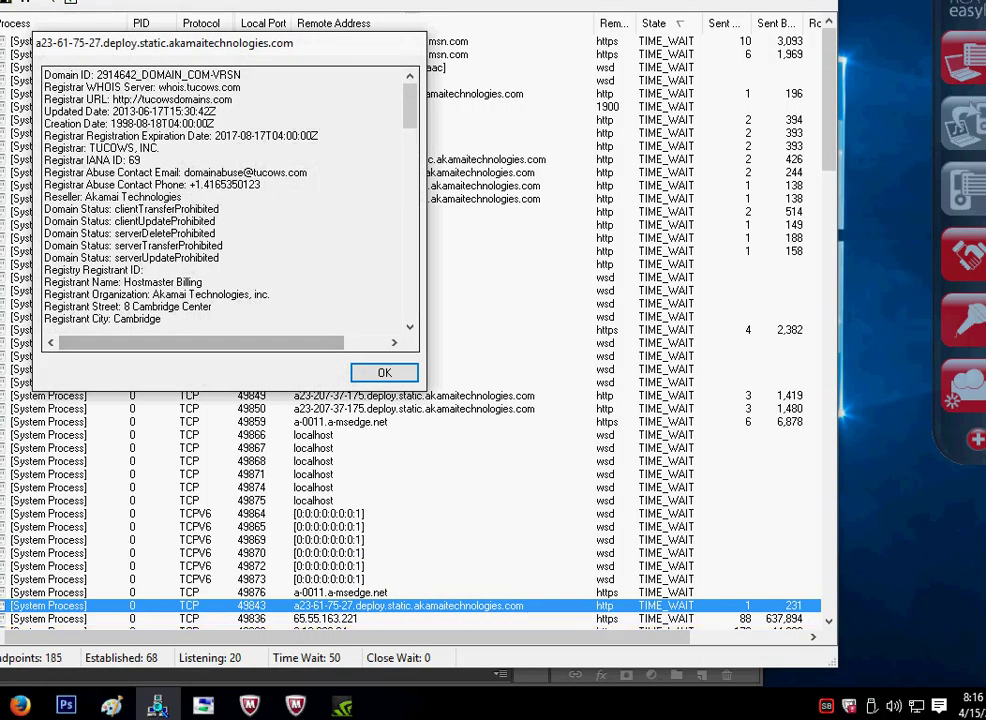
pyautogui.moveTo(220, 209); pyautogui.dragTo(113, 207)
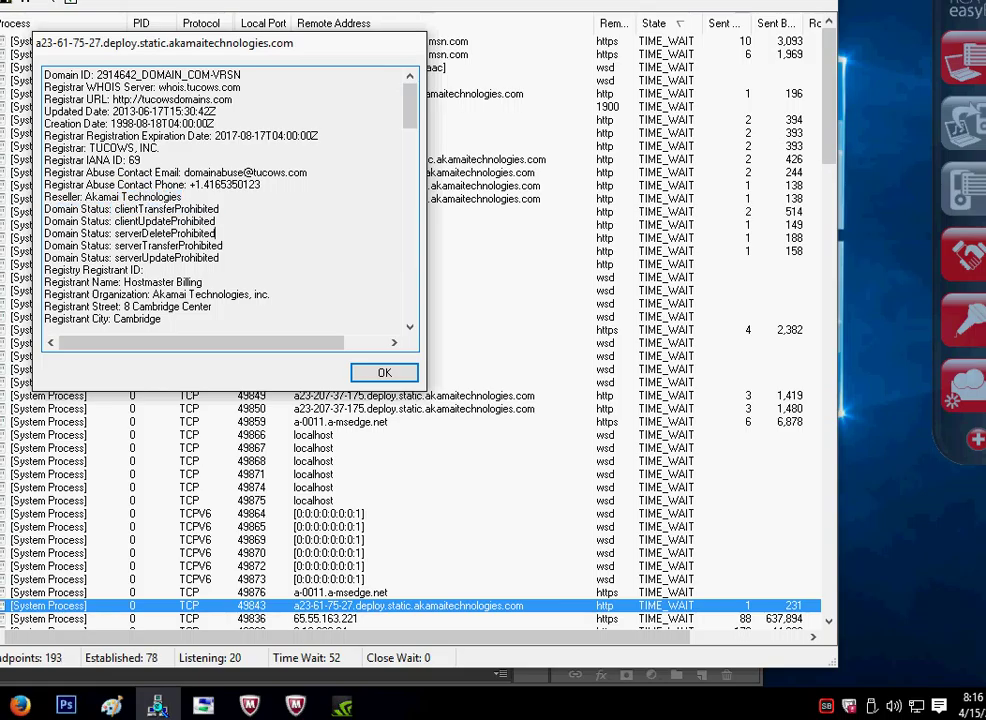
pyautogui.moveTo(217, 233); pyautogui.dragTo(122, 221)
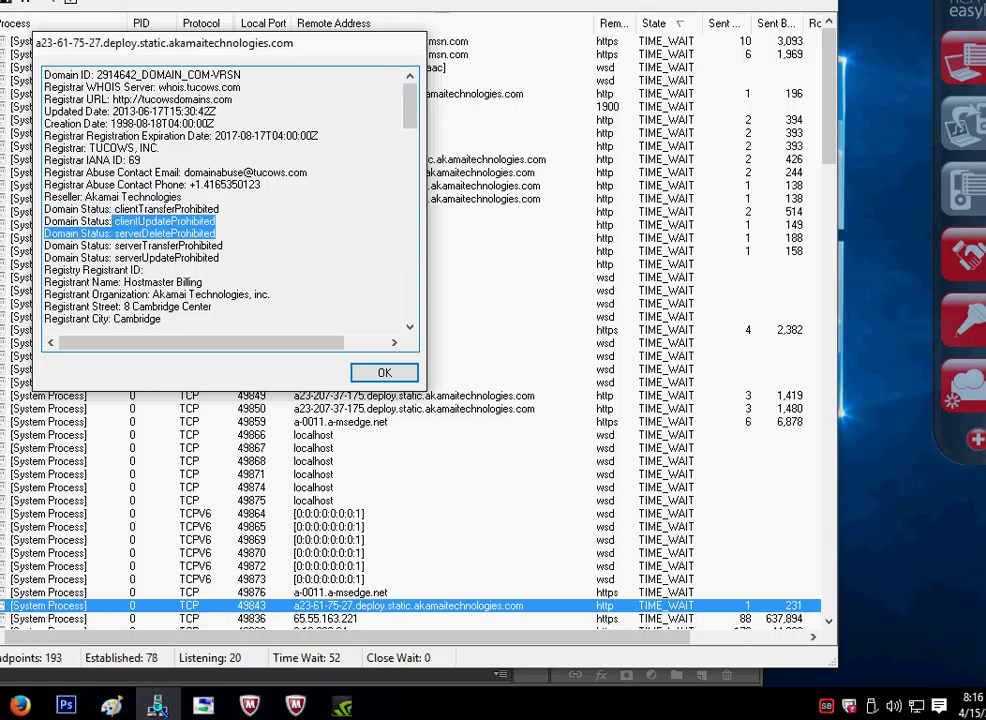
pyautogui.scroll(-18, 228, 200)
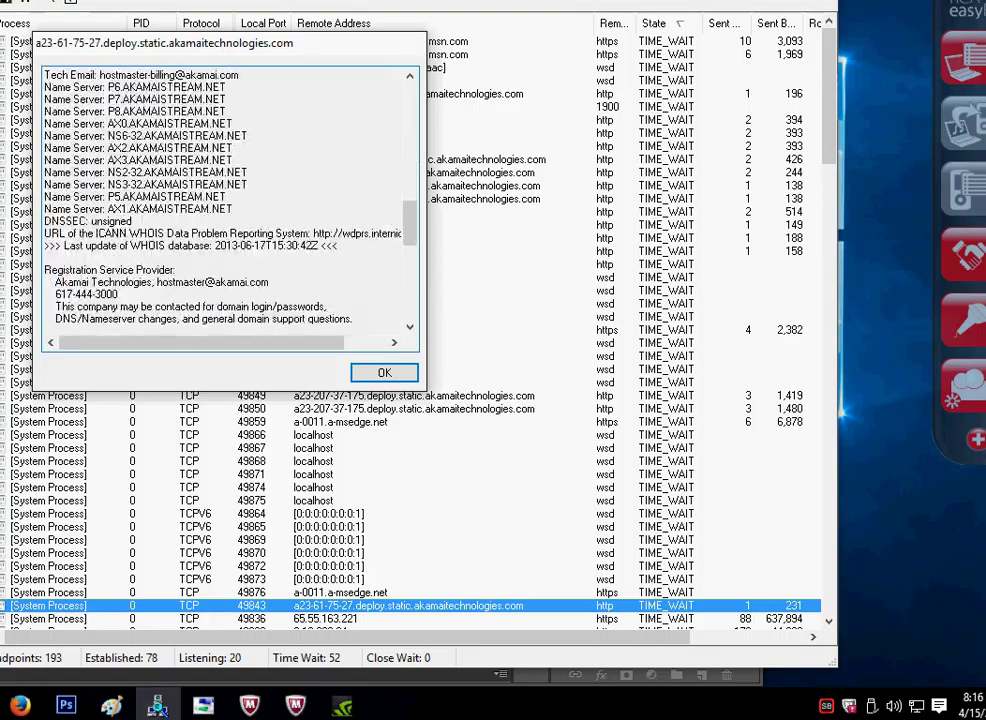
pyautogui.scroll(-12, 228, 200)
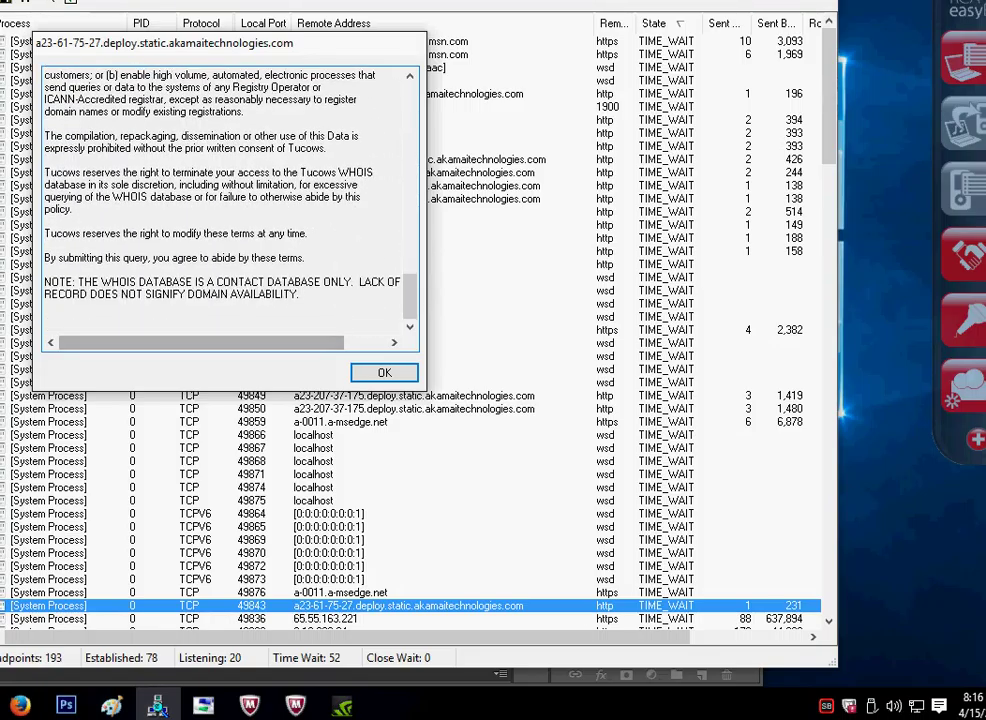
pyautogui.press('Return')
# End the SettingSyncHost.exe process with PID 4404 that holds the established connections to a-0011.a-msedge.net
pyautogui.scroll(-13, 410, 330)
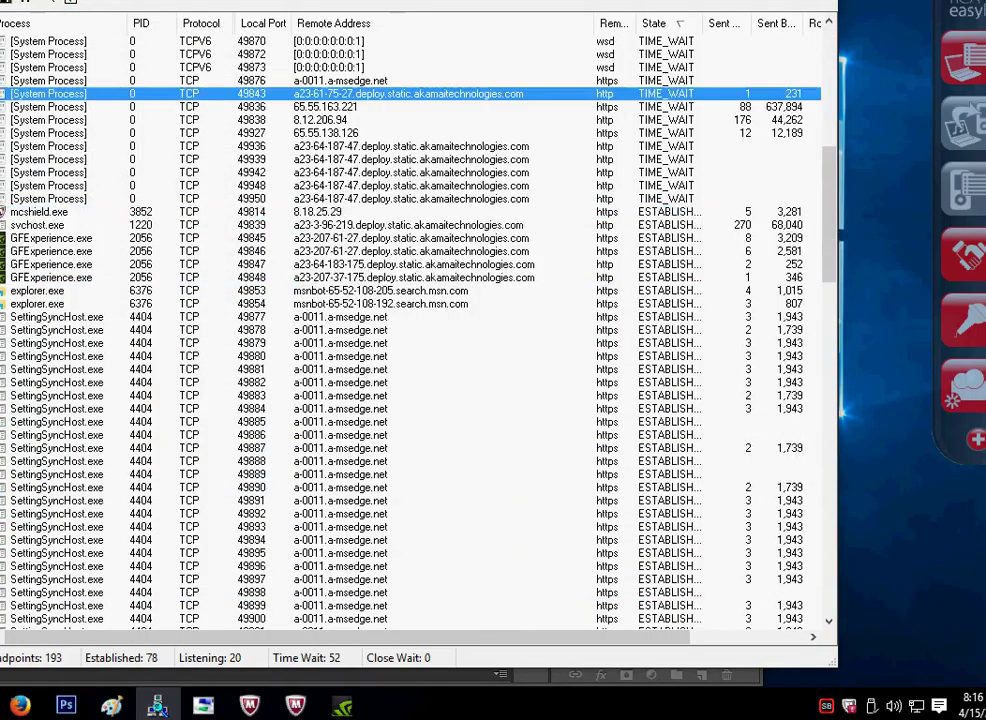
pyautogui.scroll(-16, 410, 330)
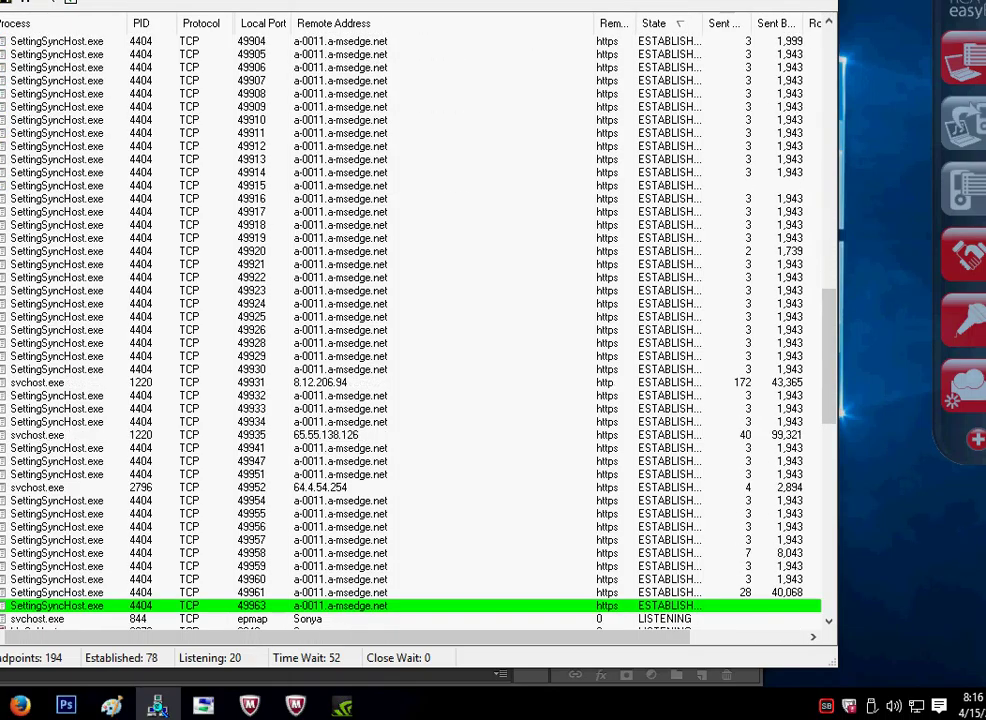
pyautogui.scroll(-1, 410, 330)
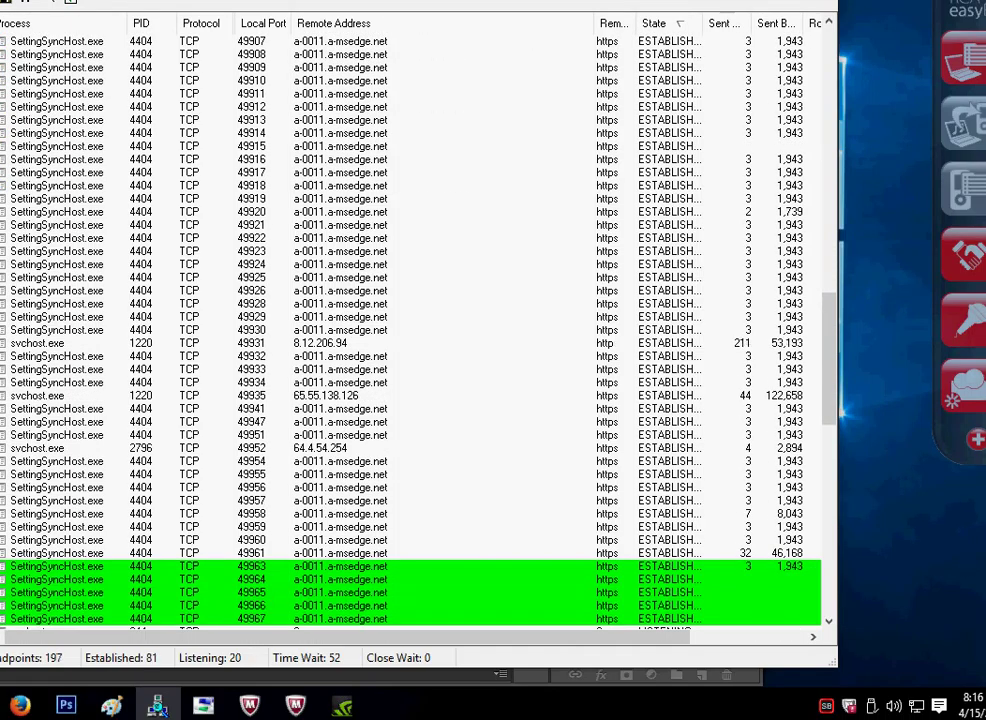
pyautogui.click(278, 330)
pyautogui.rightClick(278, 330)
pyautogui.click(340, 358)
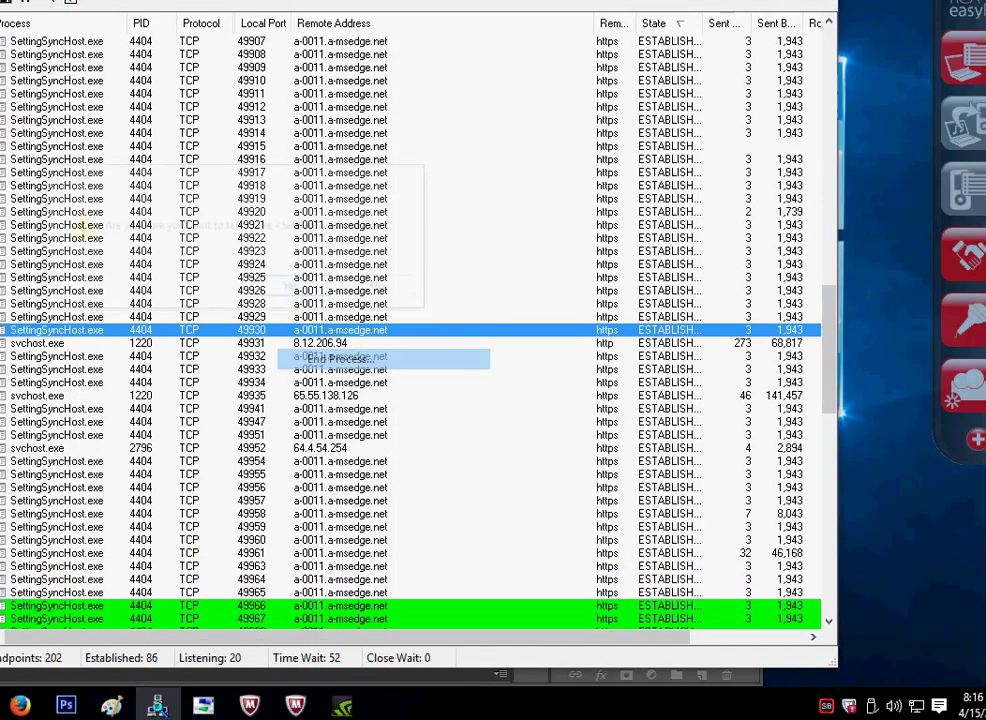
pyautogui.click(290, 286)
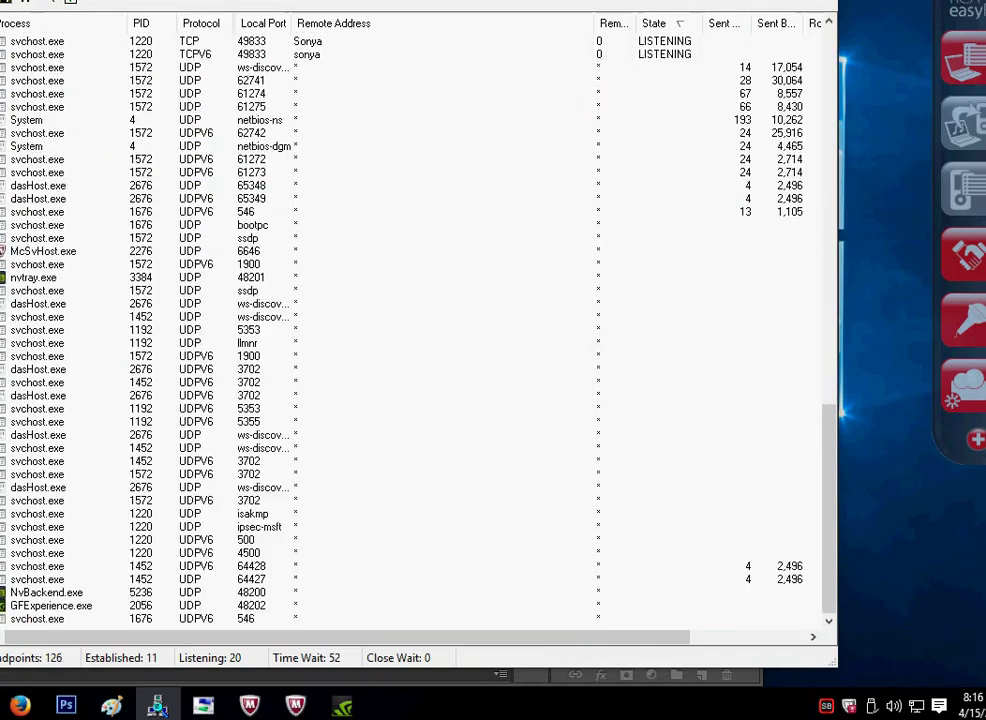
# Examine the remaining TIME_WAIT and established connections, including the System Process entries for a23-64-187-47.deploy.static.akamaitechnologies.com
pyautogui.scroll(20, 410, 330)
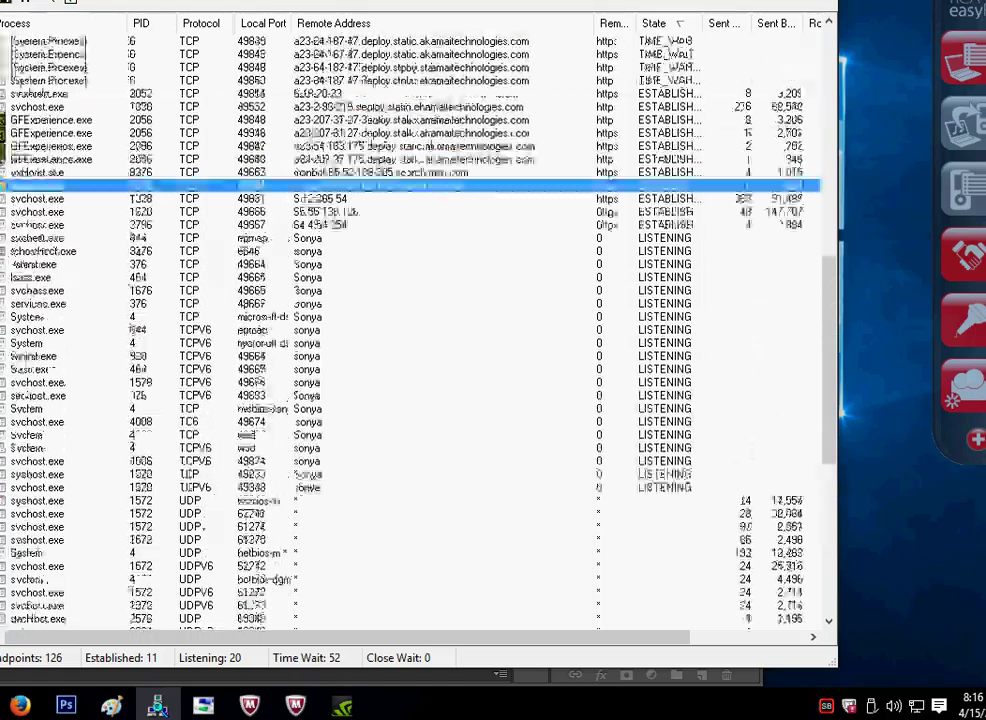
pyautogui.scroll(1, 410, 330)
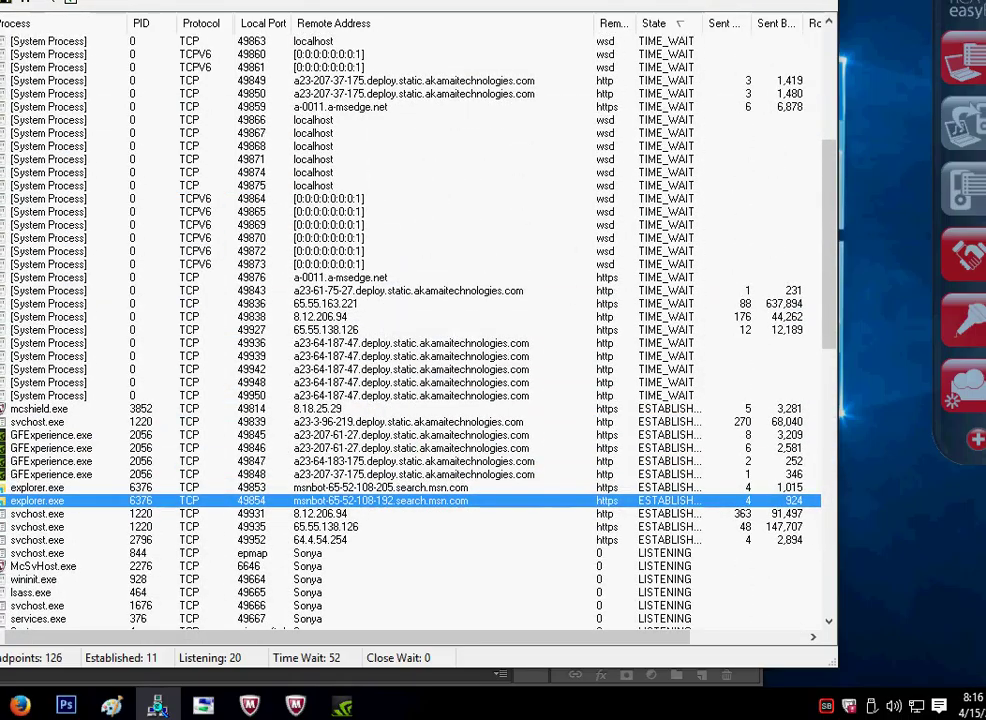
pyautogui.scroll(8, 410, 330)
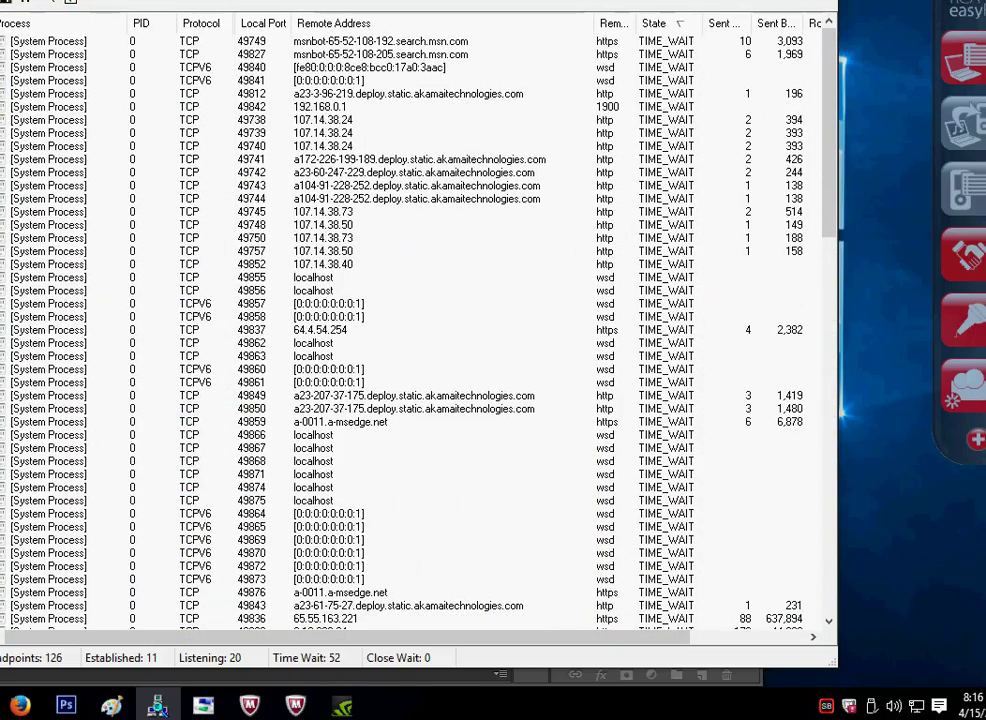
pyautogui.scroll(-3, 410, 330)
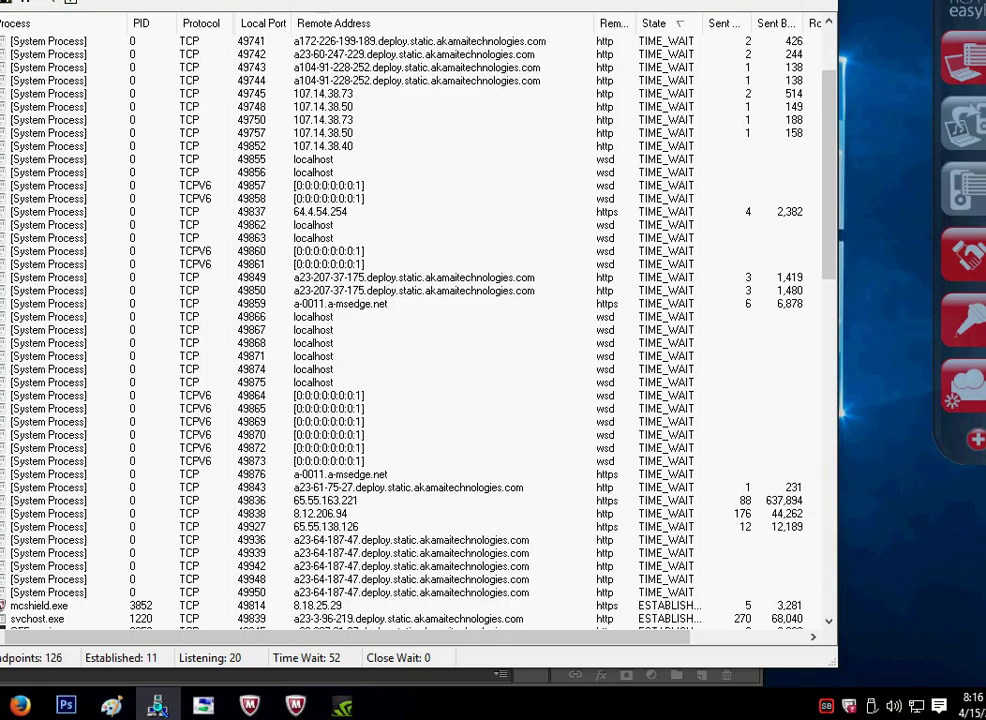
pyautogui.moveTo(410, 2)
pyautogui.mouseDown()
pyautogui.moveTo(391, 0)
pyautogui.moveTo(412, 0)
pyautogui.mouseUp()
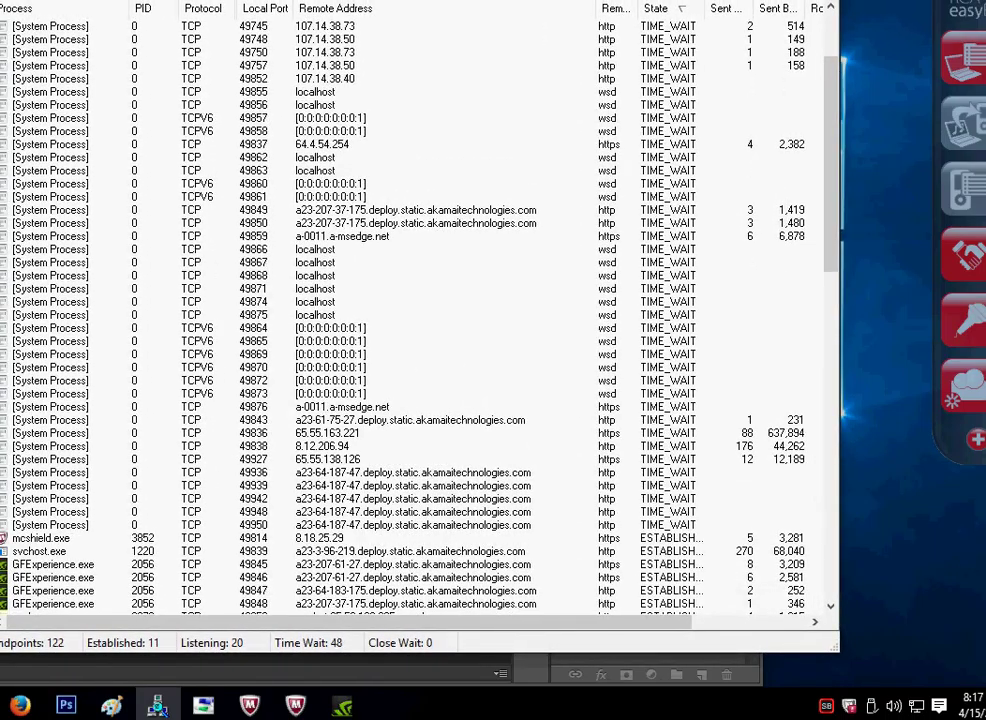
pyautogui.scroll(-3, 412, 370)
pyautogui.click(412, 368)
pyautogui.click(412, 407)
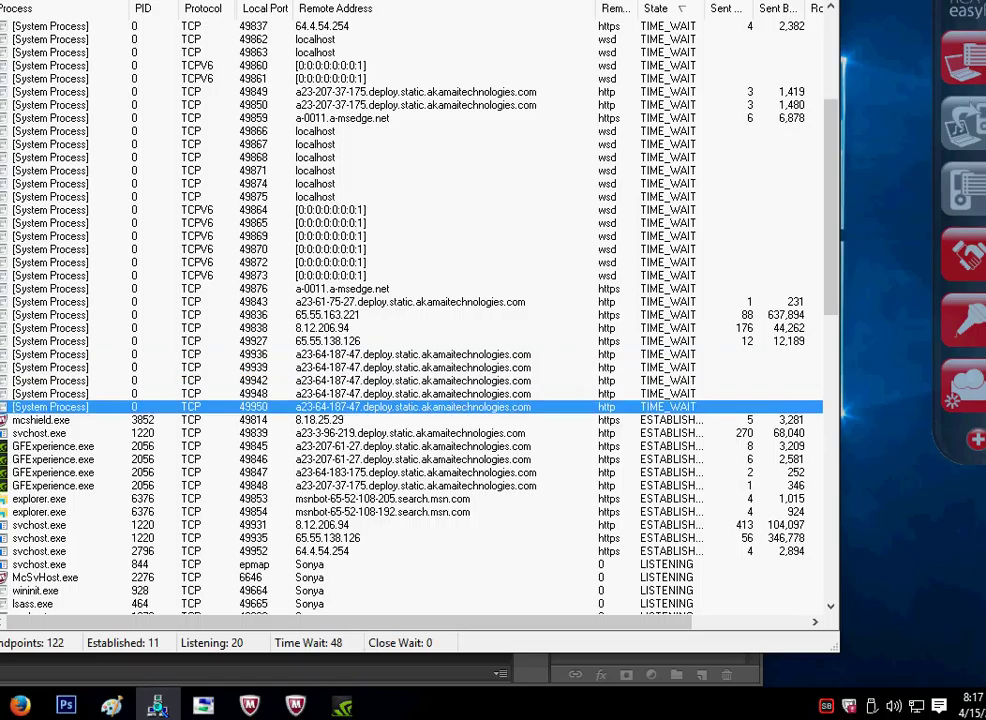
# End the dasHost.exe process with PID 2676 that uses UDPV6 port 3702
pyautogui.scroll(-20, 410, 320)
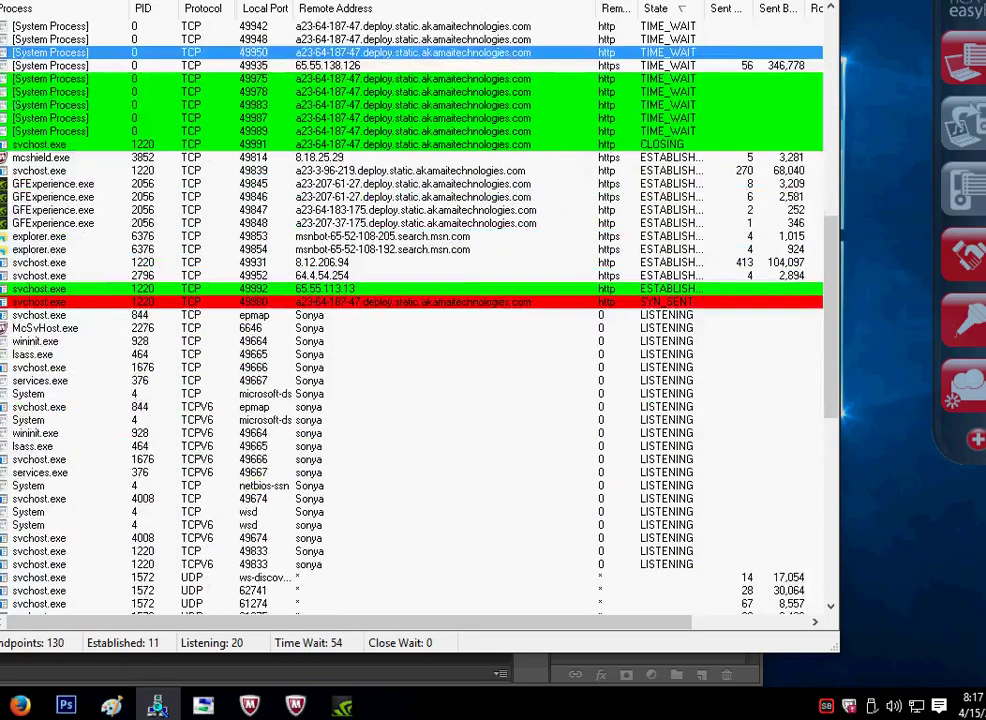
pyautogui.scroll(3, 410, 320)
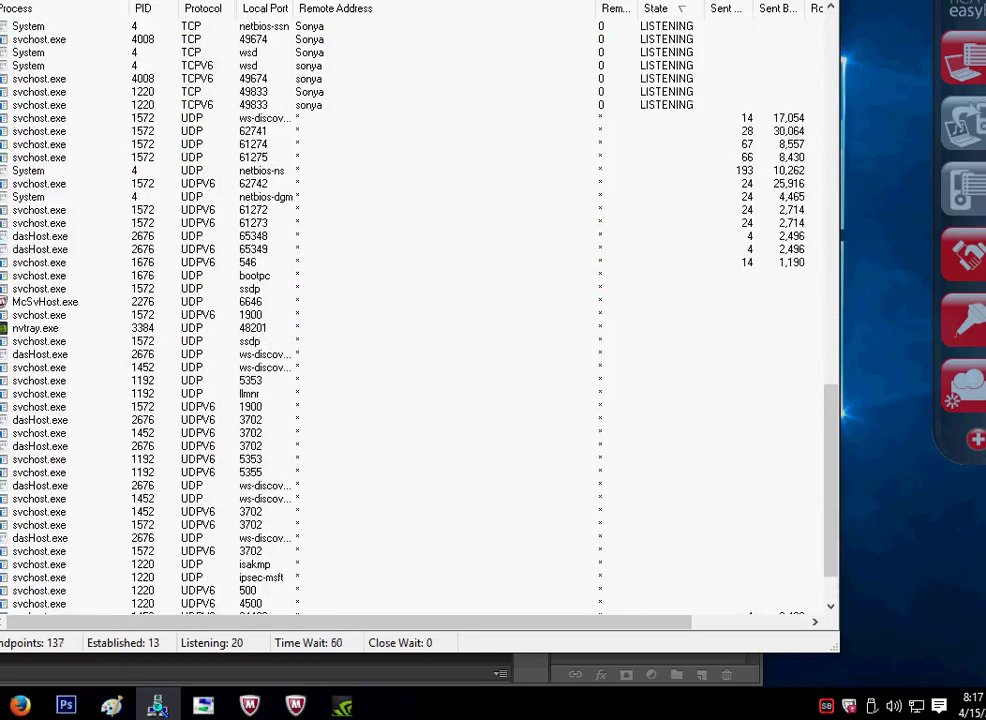
pyautogui.scroll(1, 410, 320)
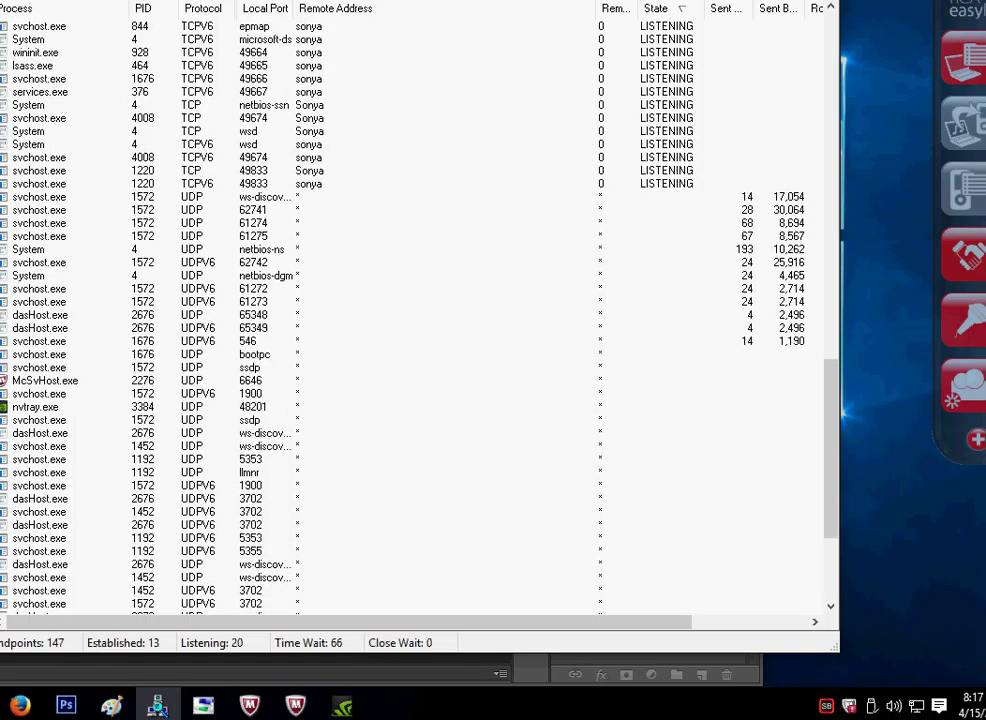
pyautogui.click(410, 499)
pyautogui.click(410, 512)
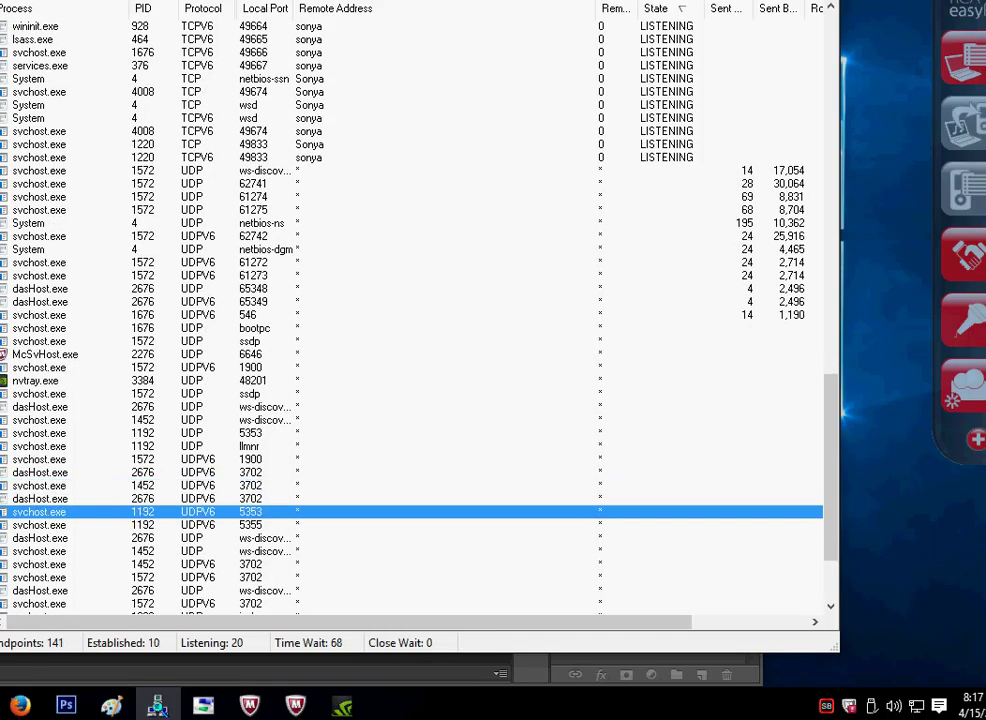
pyautogui.click(410, 499)
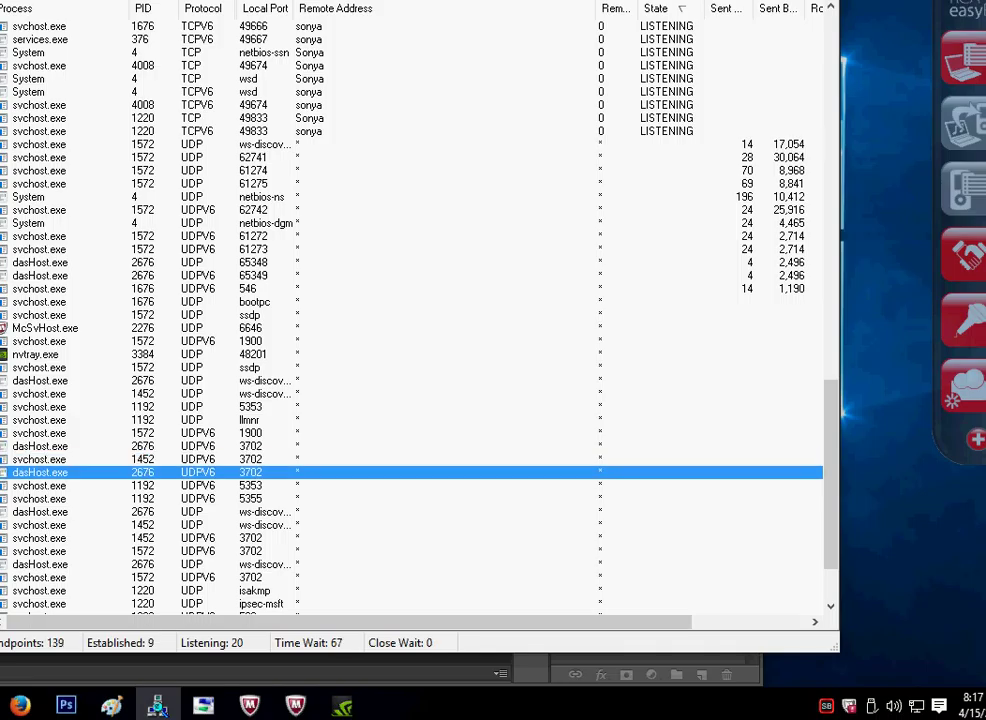
pyautogui.rightClick(74, 473)
pyautogui.click(110, 511)
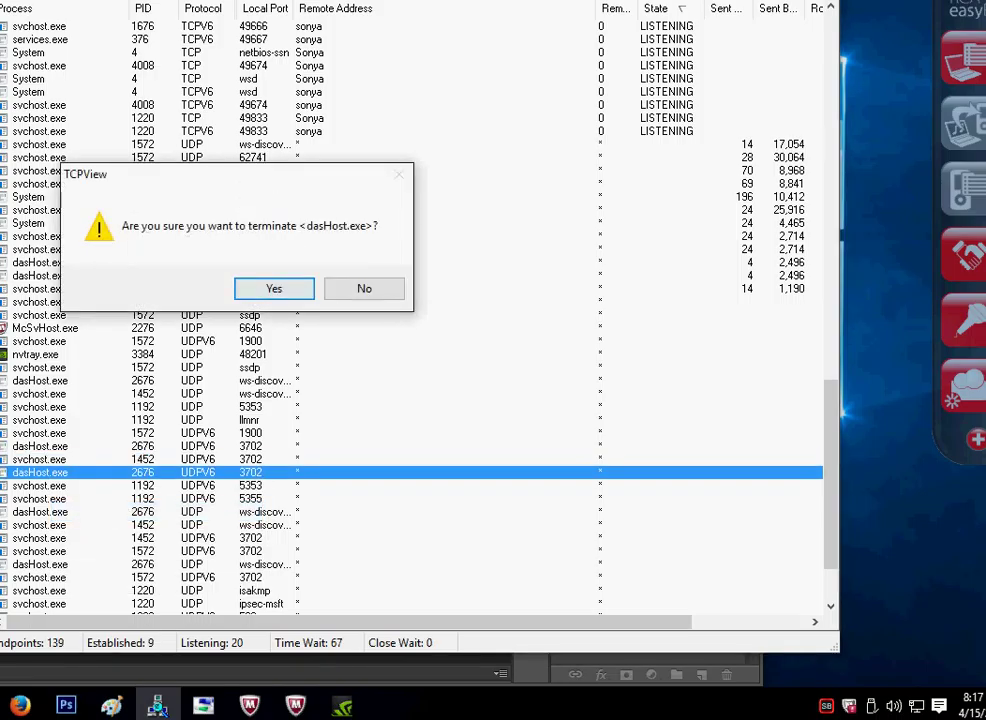
pyautogui.press('Return')
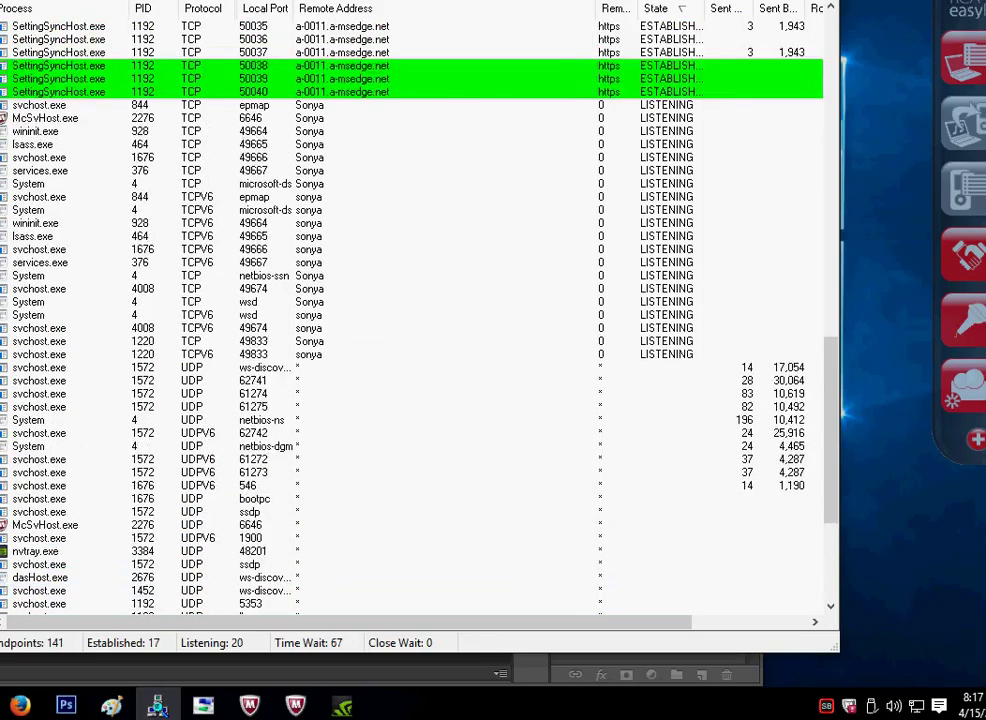
# Review the SettingSyncHost.exe connections with PID 1192 and the TIME_WAIT entries for a23-64-187-47.deploy.static.akamaitechnologies.com
pyautogui.scroll(10, 415, 310)
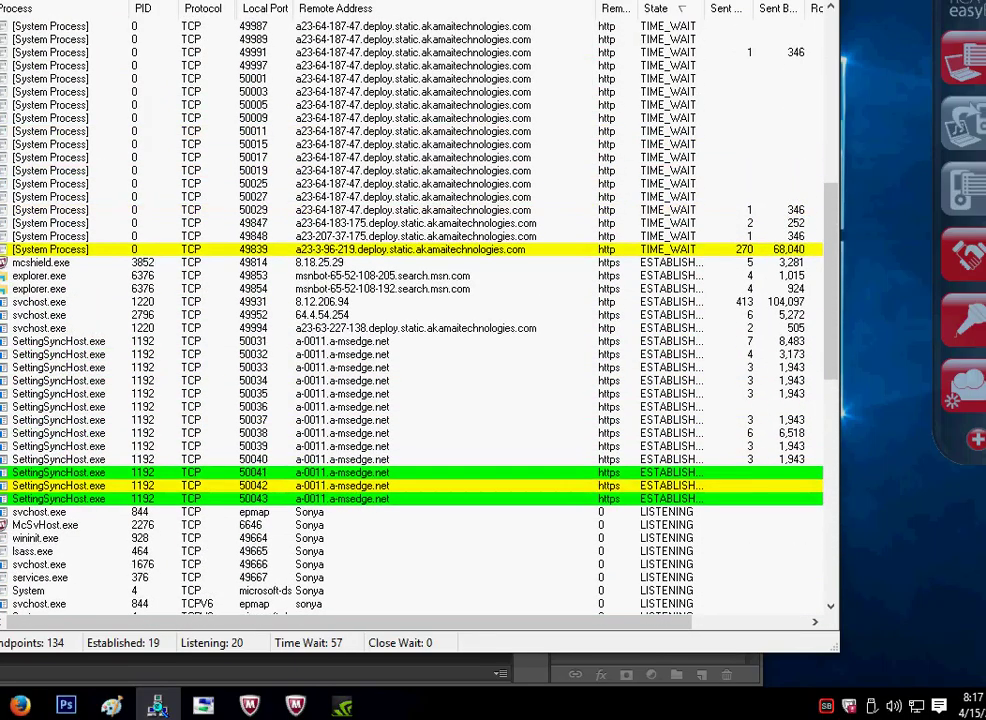
pyautogui.scroll(6, 415, 310)
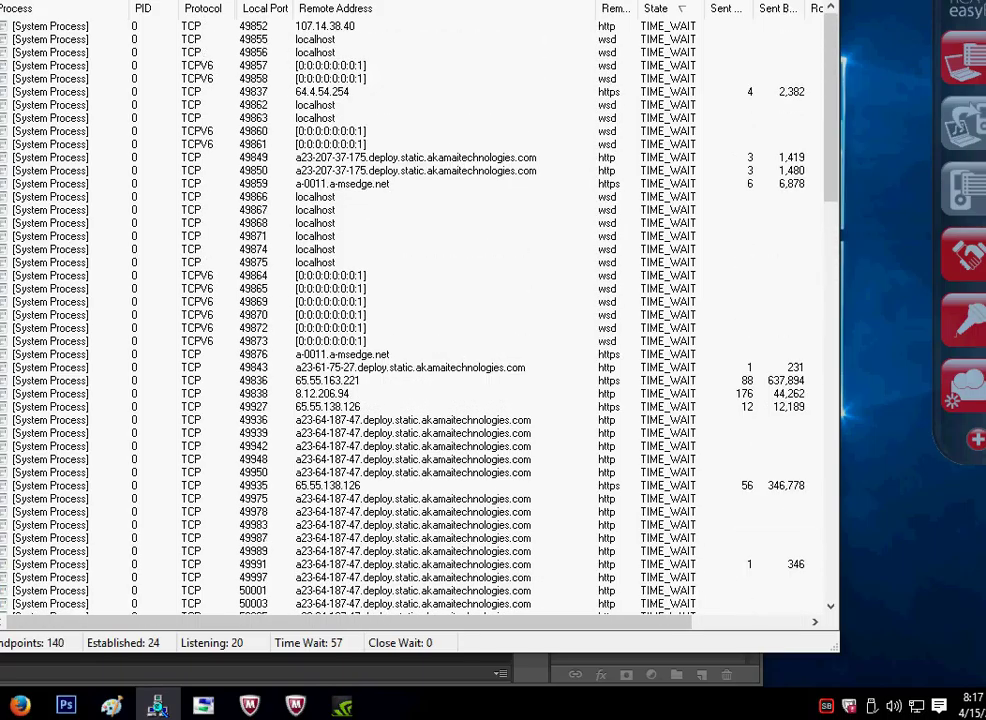
pyautogui.scroll(-14, 415, 310)
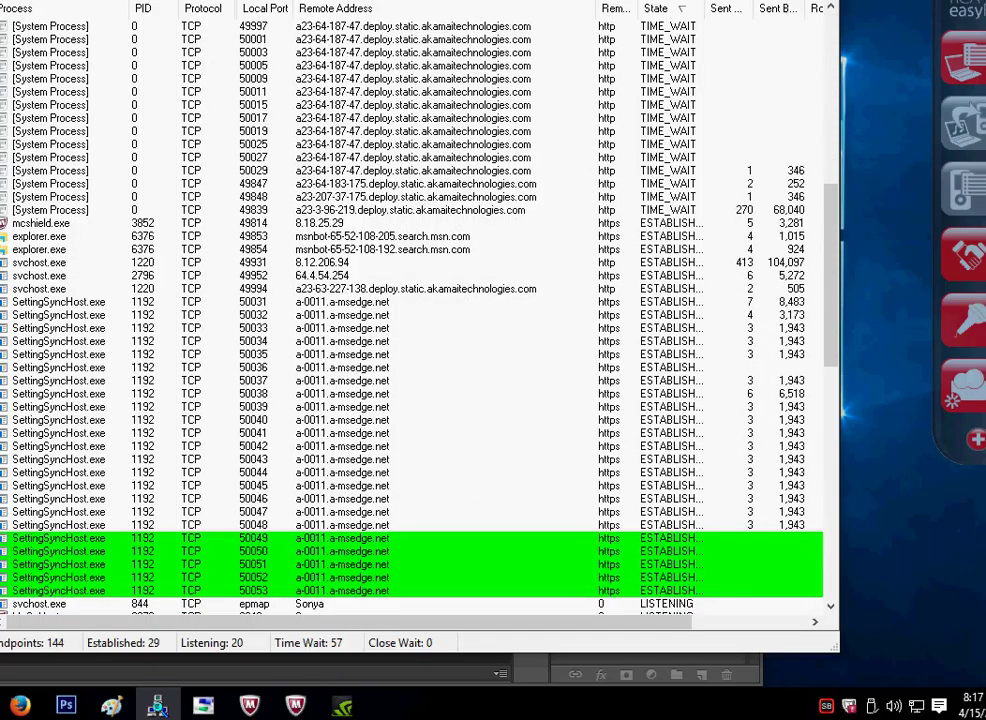
pyautogui.scroll(3, 415, 310)
pyautogui.scroll(4, 415, 310)
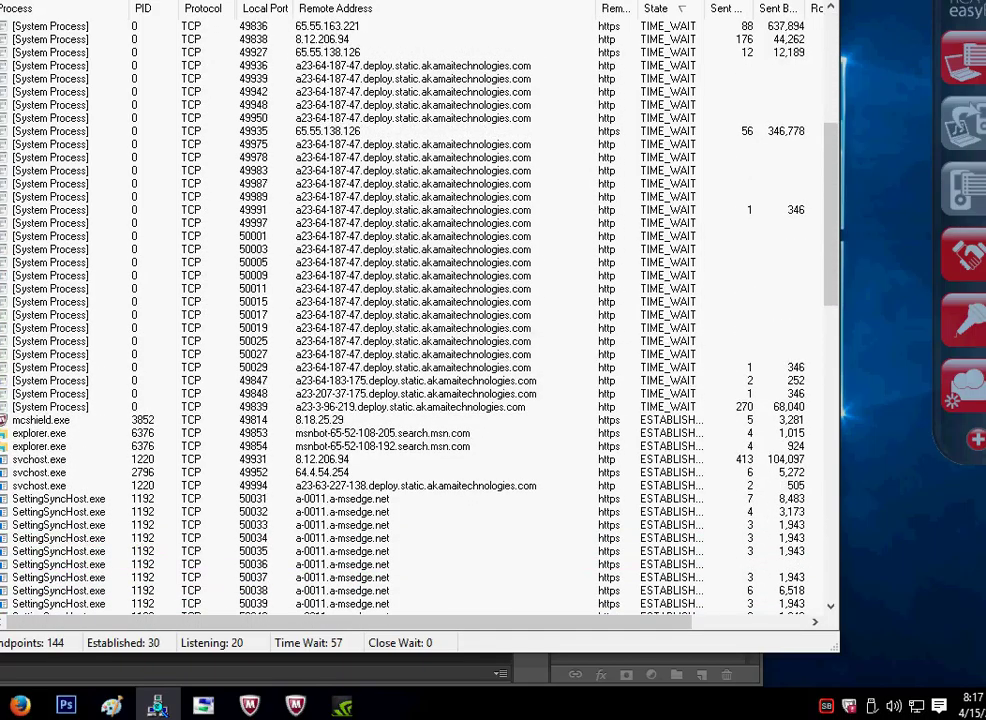
pyautogui.click(413, 367)
pyautogui.click(413, 354)
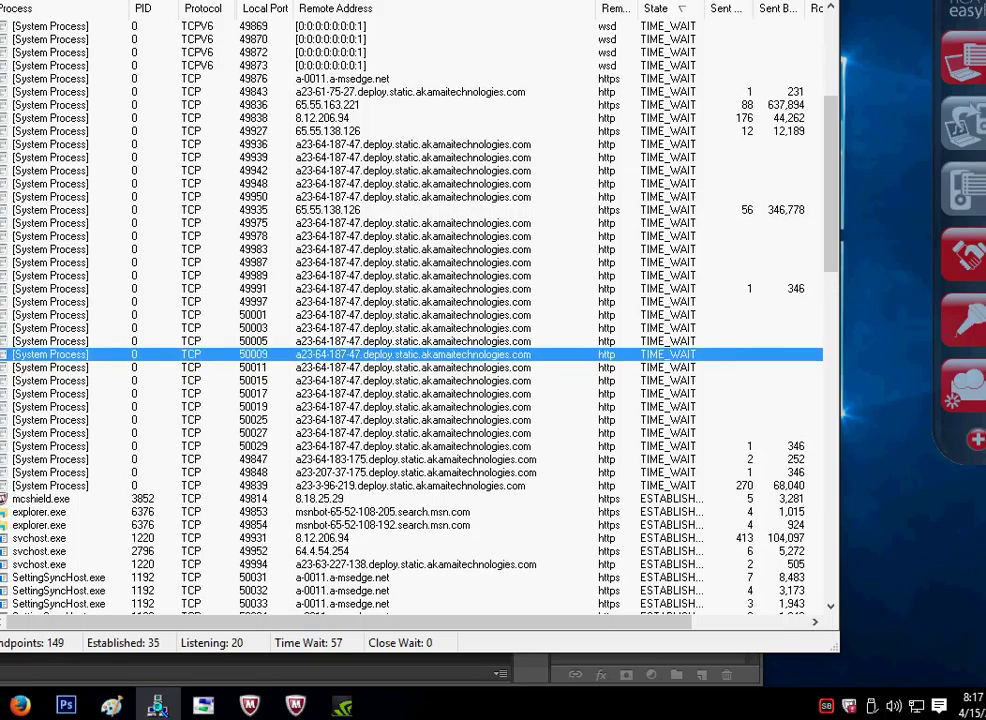